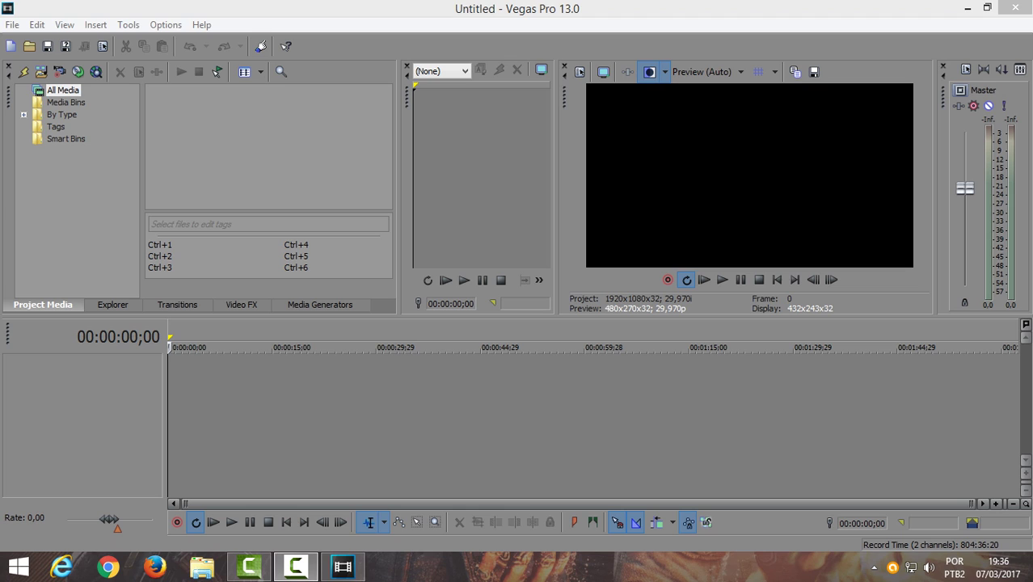
Insert a new video track and add a text media event at its start
right_click(200, 360)
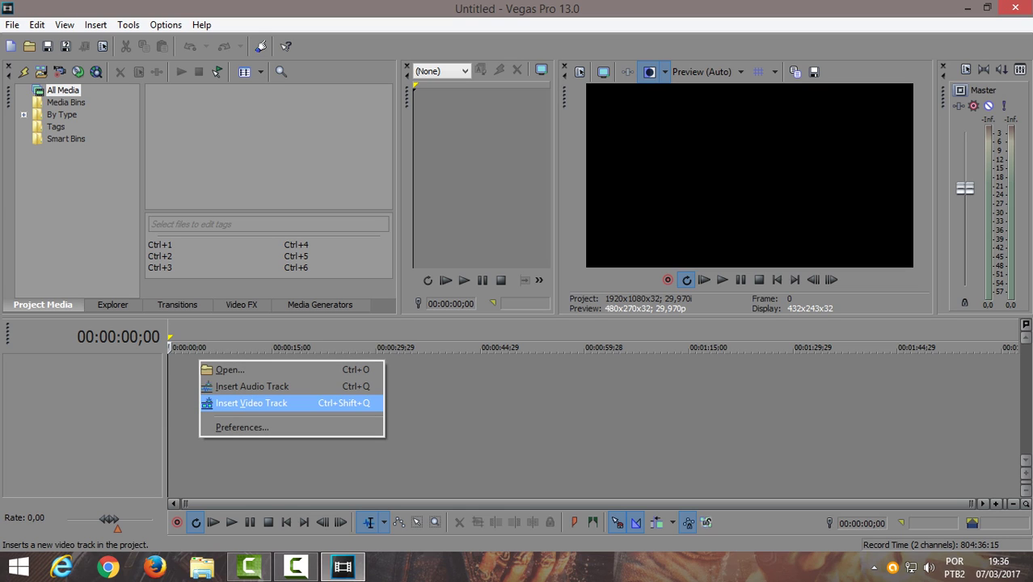
key("Return")
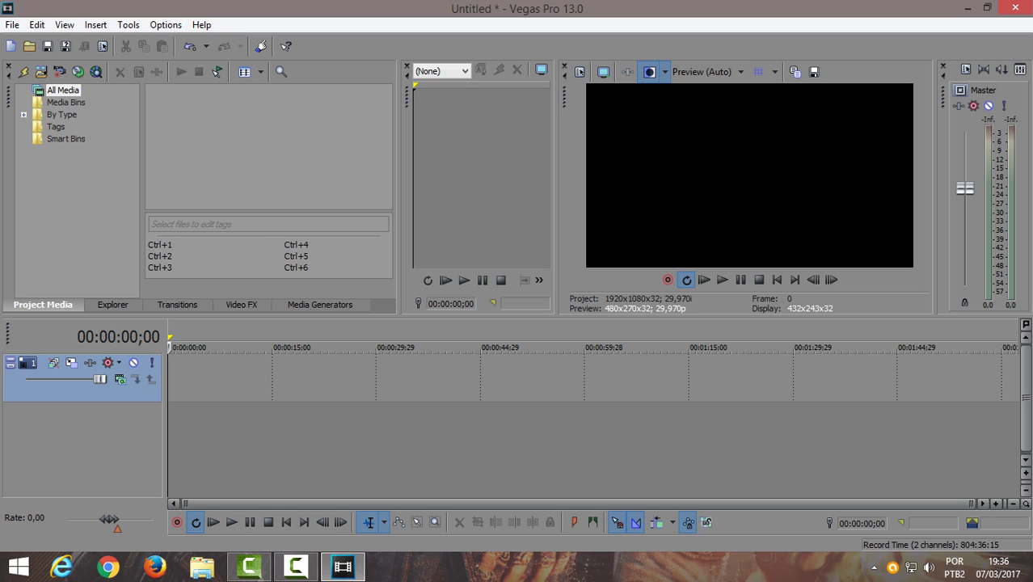
right_click(203, 385)
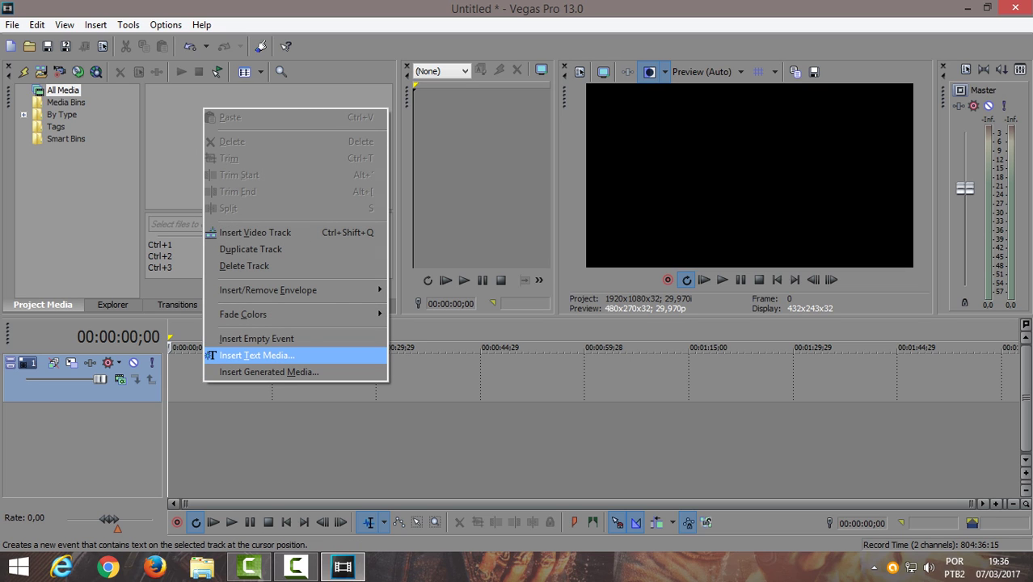
left_click(257, 355)
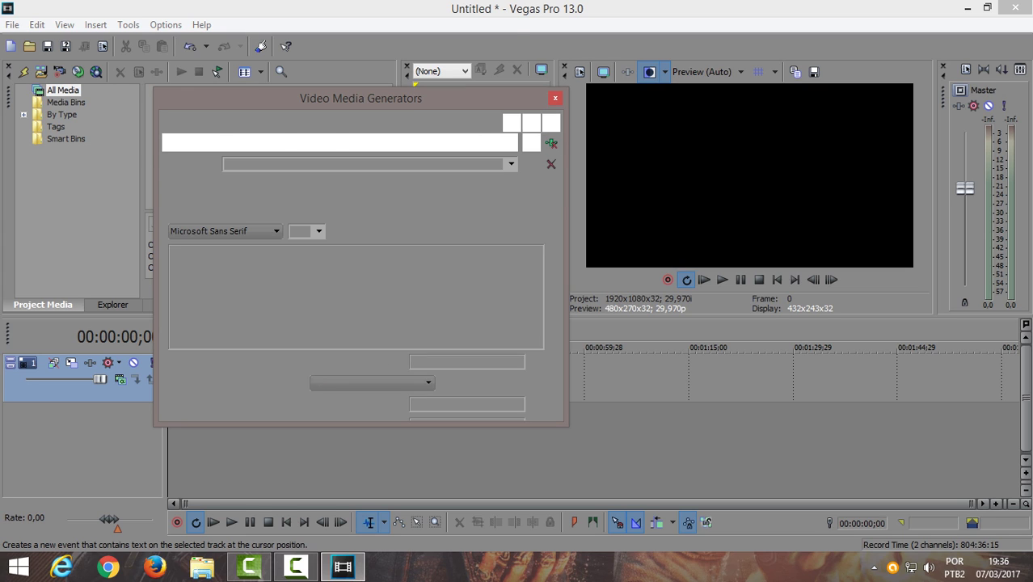
Delete the placeholder text from the title
key("BackSpace")
key("BackSpace")
key("BackSpace")
key("BackSpace")
key("BackSpace")
key("BackSpace")
key("BackSpace")
key("BackSpace")
key("BackSpace")
key("BackSpace")
key("BackSpace")
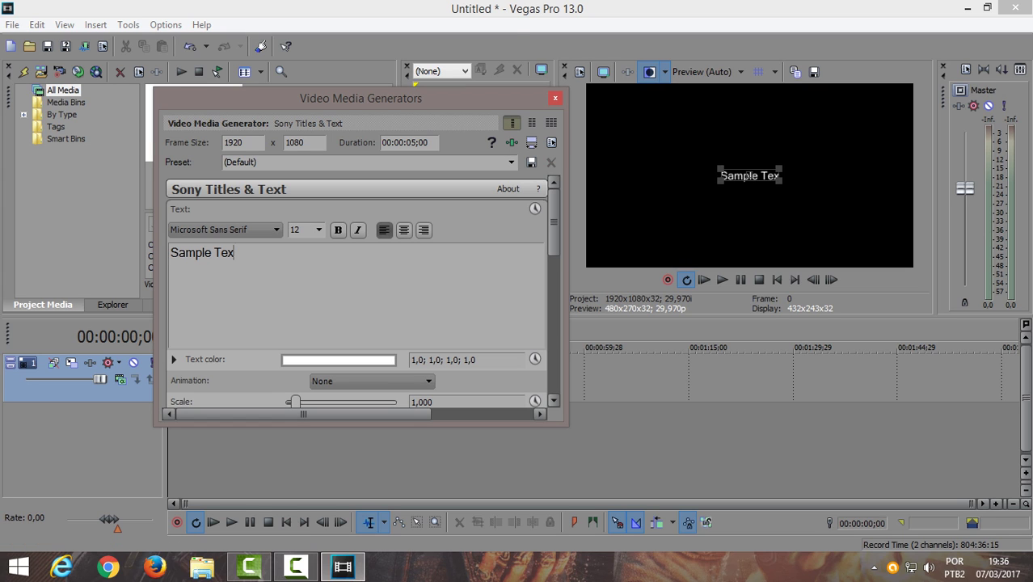
Set the title's font size to 52 and enter the text "gaspartue"
left_click(318, 230)
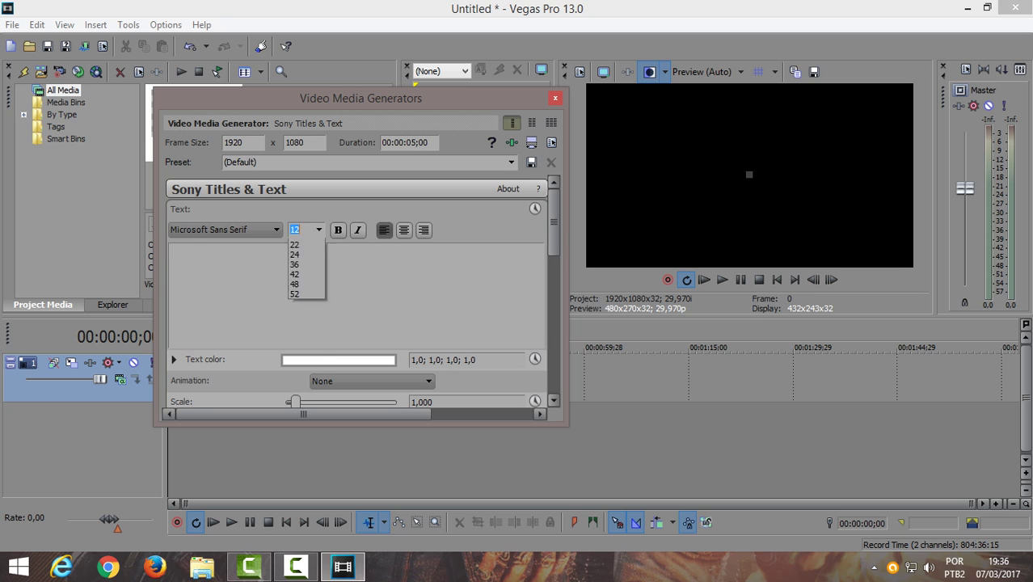
key("Return")
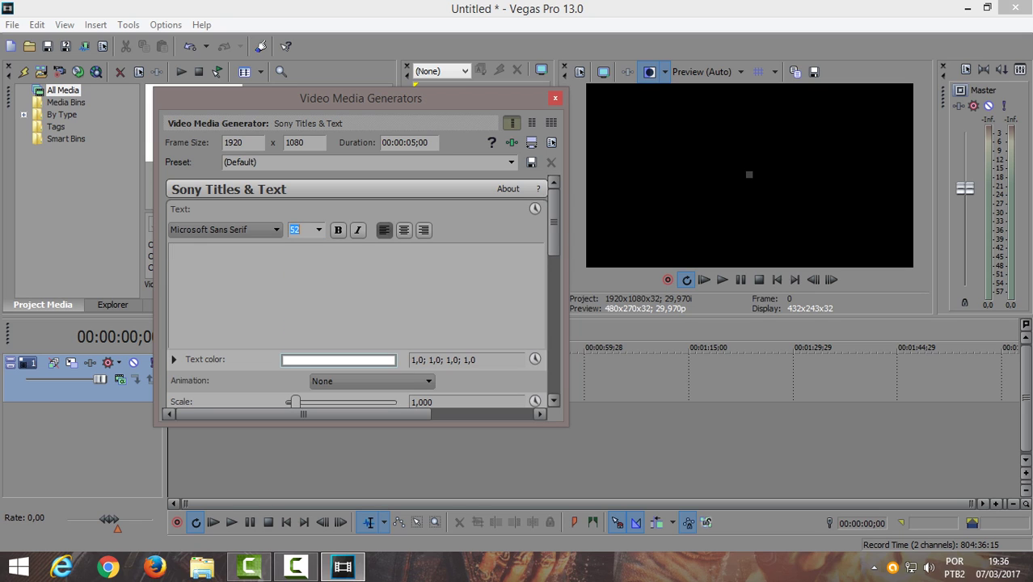
left_click(171, 252)
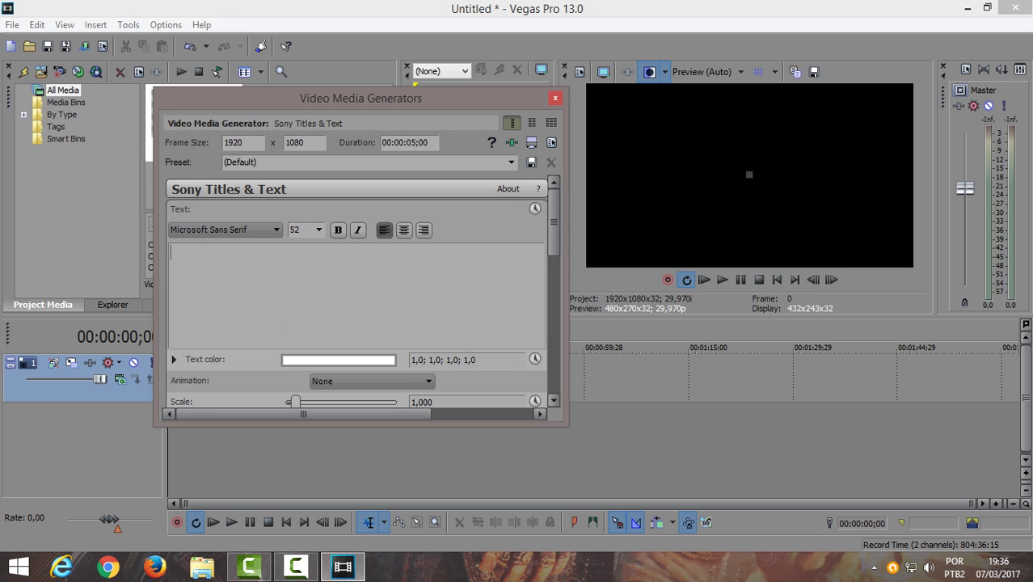
type("g")
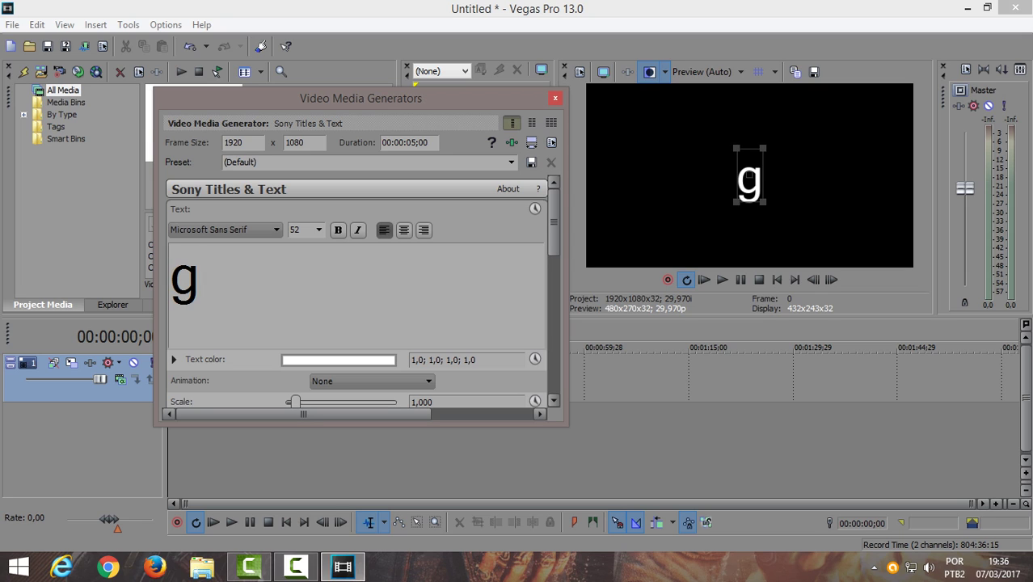
type("aspa")
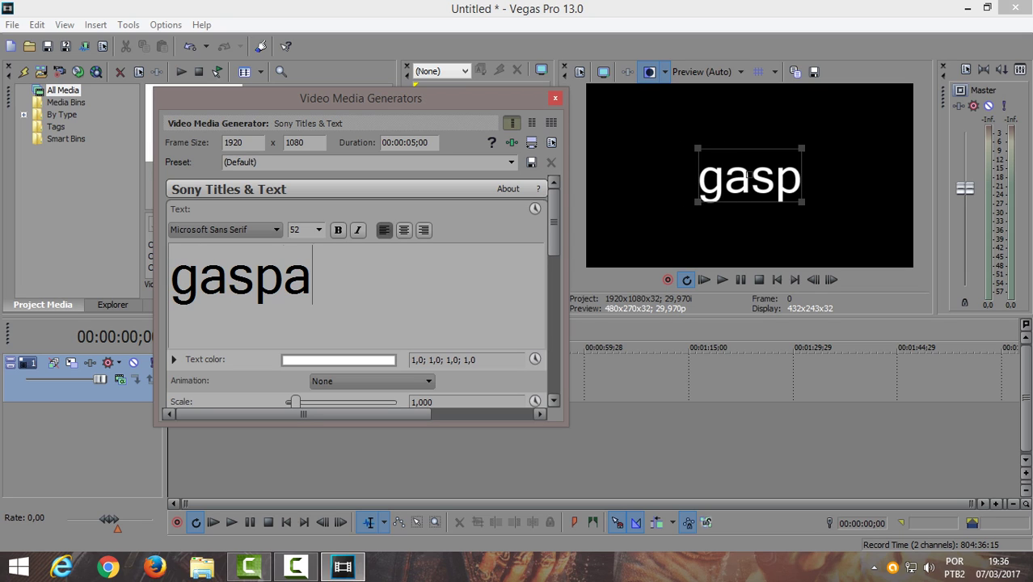
type("rtue")
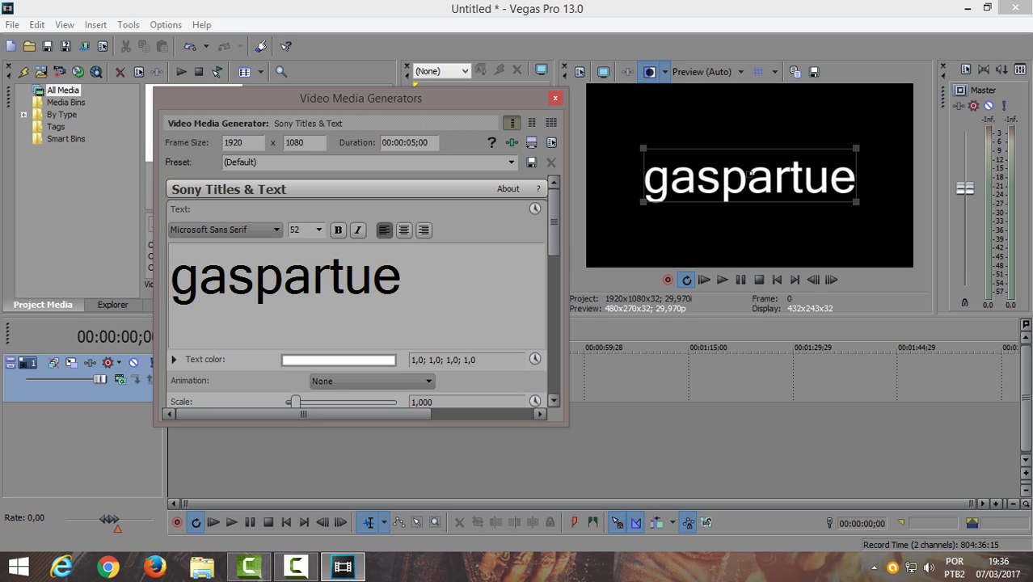
Set the title's text color to blue (0,0; 0,0; 0,91; 1,0) and close the media generator
left_click(339, 359)
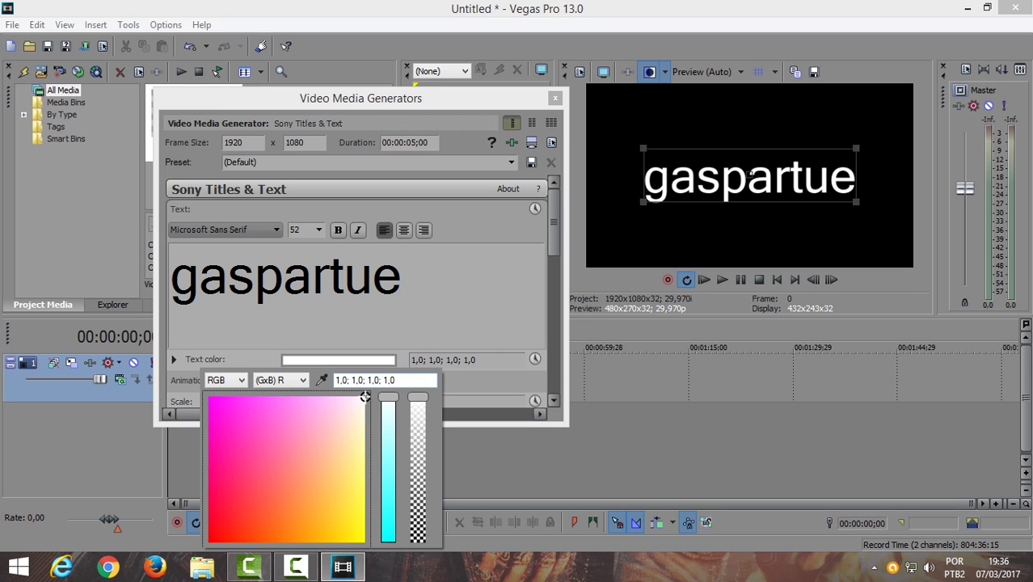
left_click_drag(365, 397, 208, 410)
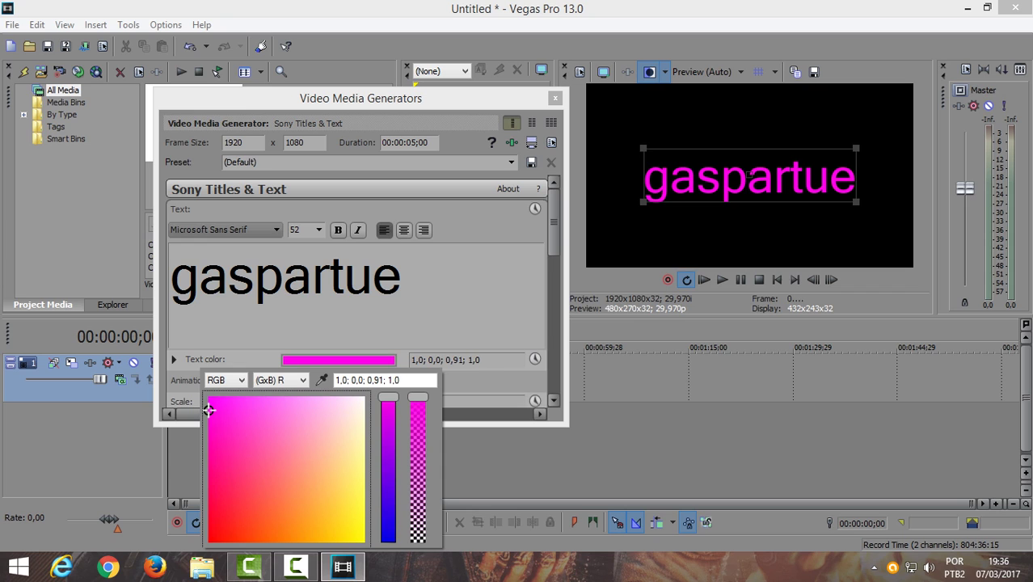
left_click_drag(389, 397, 389, 543)
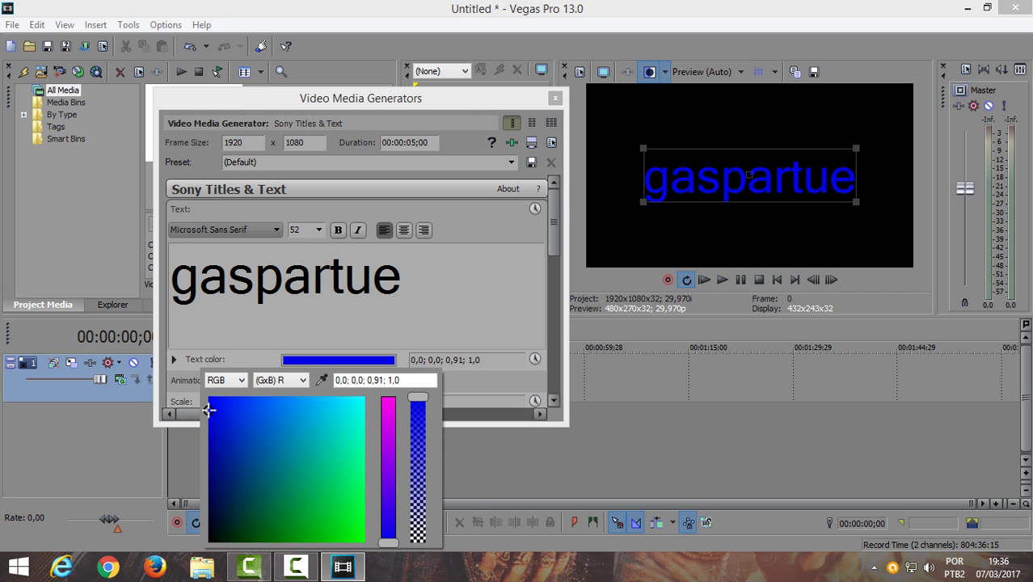
key("Escape")
left_click(556, 97)
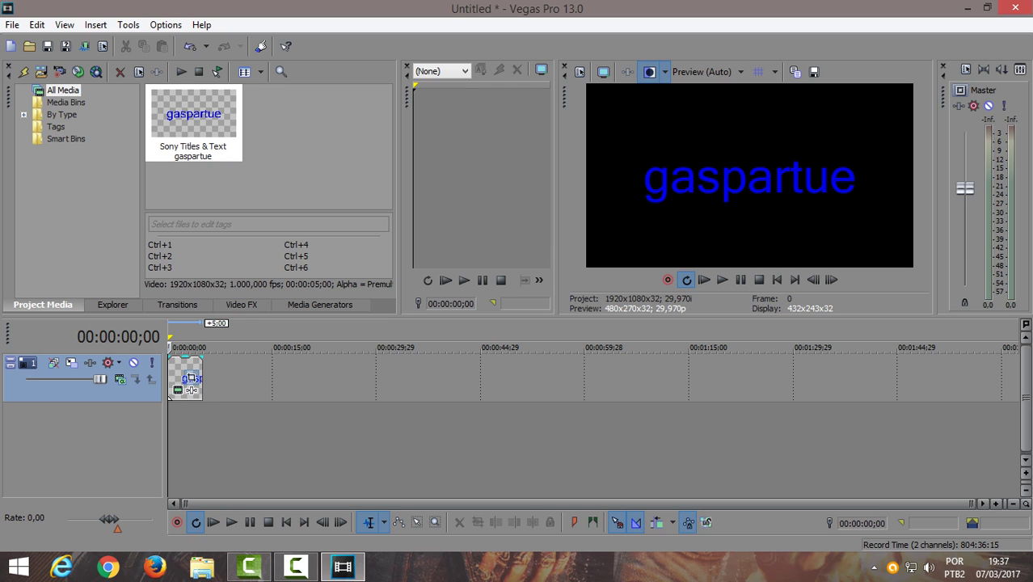
Open the title event's Pan/Crop settings and shrink the crop frame to about 1915 × 1077
left_click(192, 389)
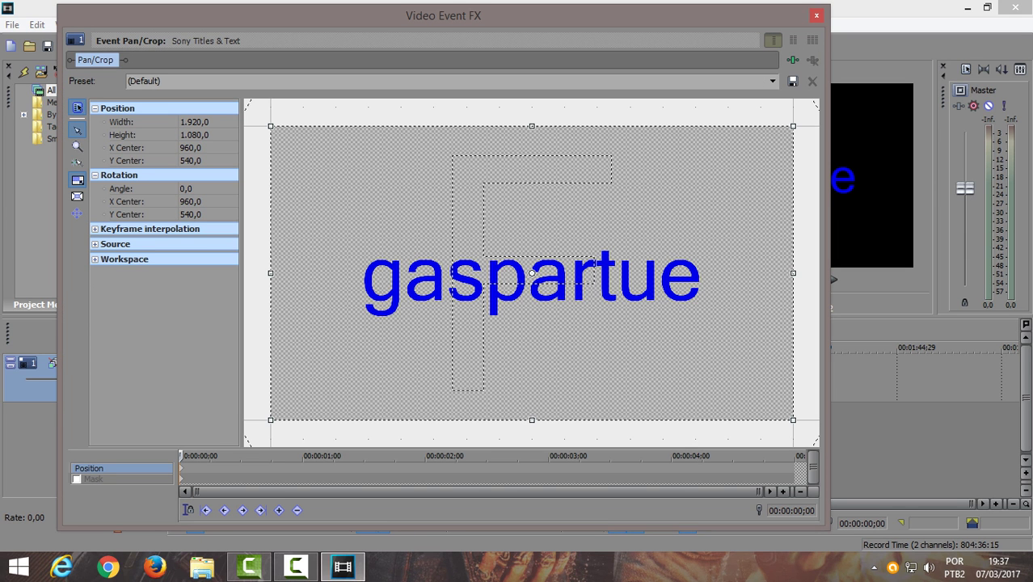
mouse_move(271, 126)
left_mouse_down()
mouse_move(303, 144)
mouse_move(272, 127)
left_mouse_up()
scroll(533, 275, "up", 10)
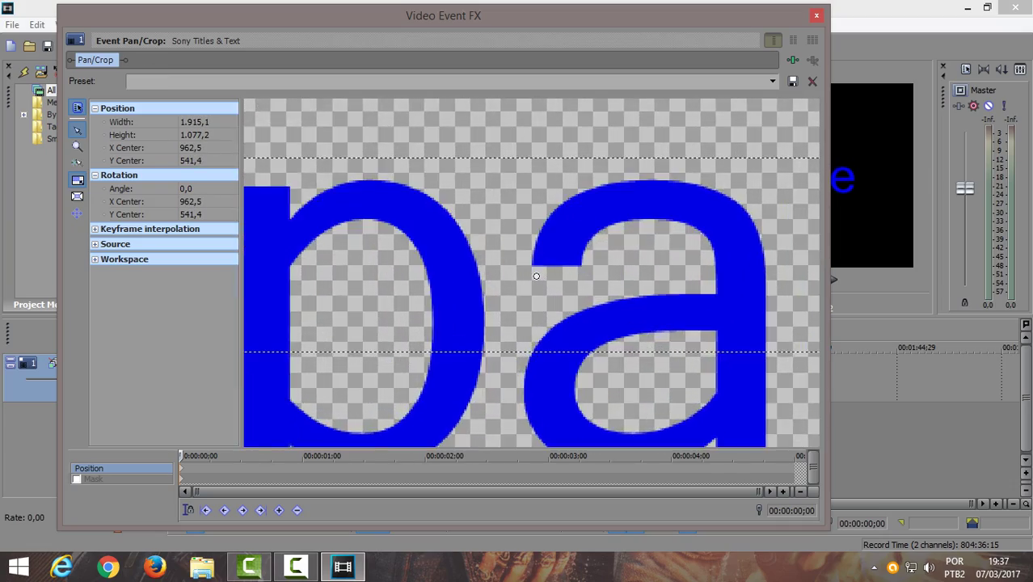
scroll(541, 278, "down", 10)
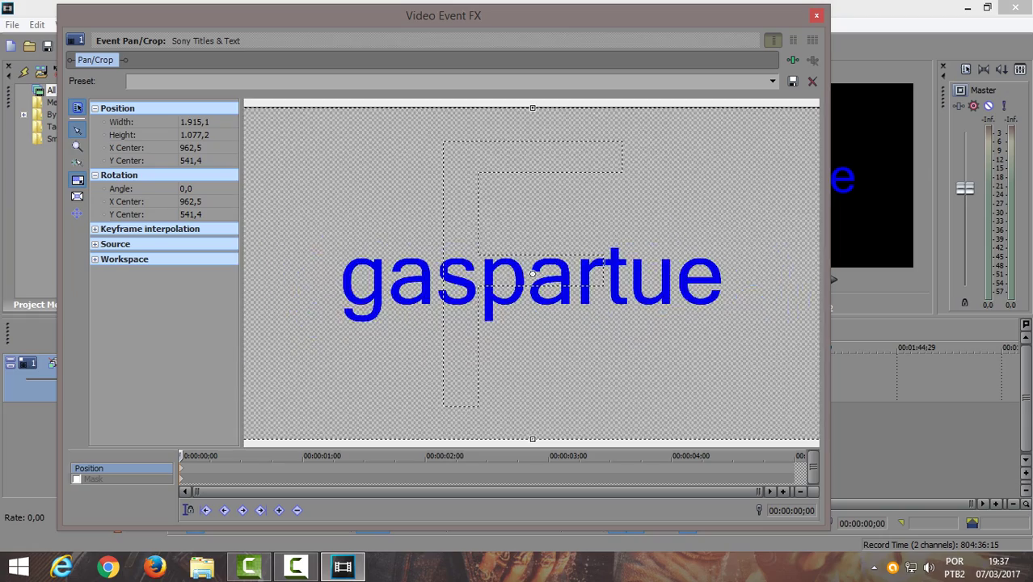
scroll(533, 274, "up", 4)
scroll(533, 274, "down", 1)
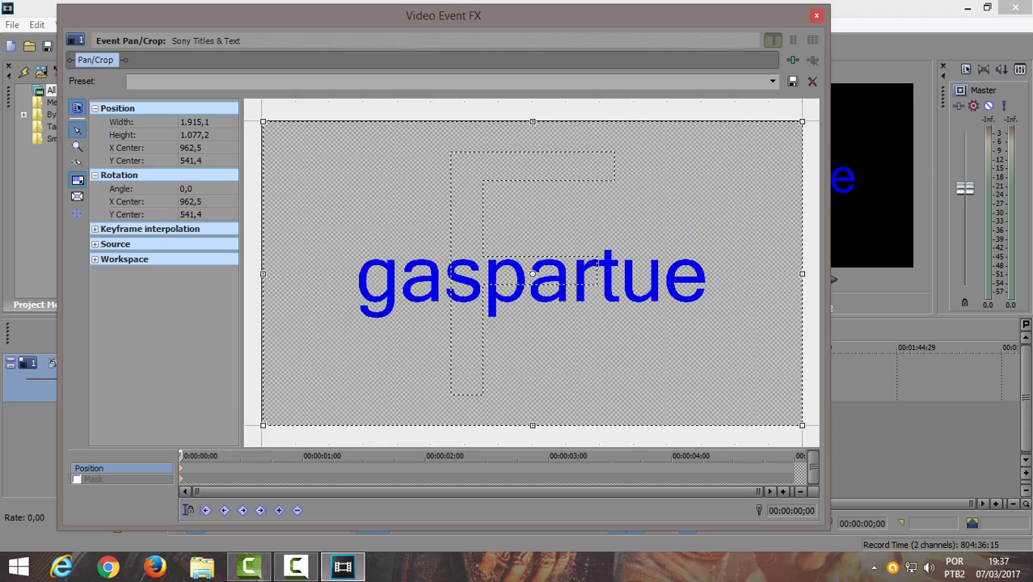
Shrink the crop frame to about 2.8 × 1.6 in the empty gap between the letters p and a
left_click_drag(533, 121, 528, 281)
scroll(528, 281, "up", 5)
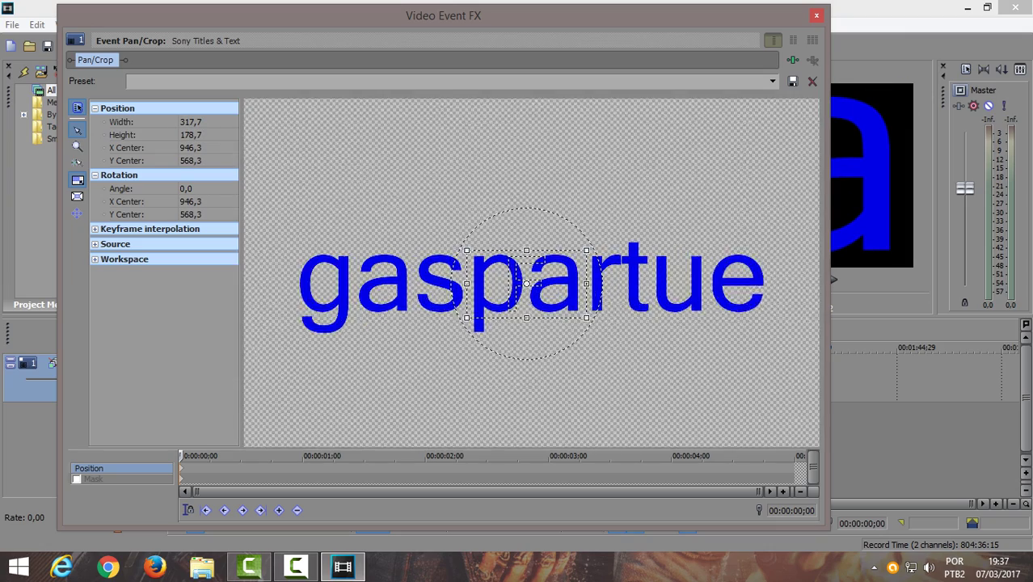
scroll(521, 364, "up", 6)
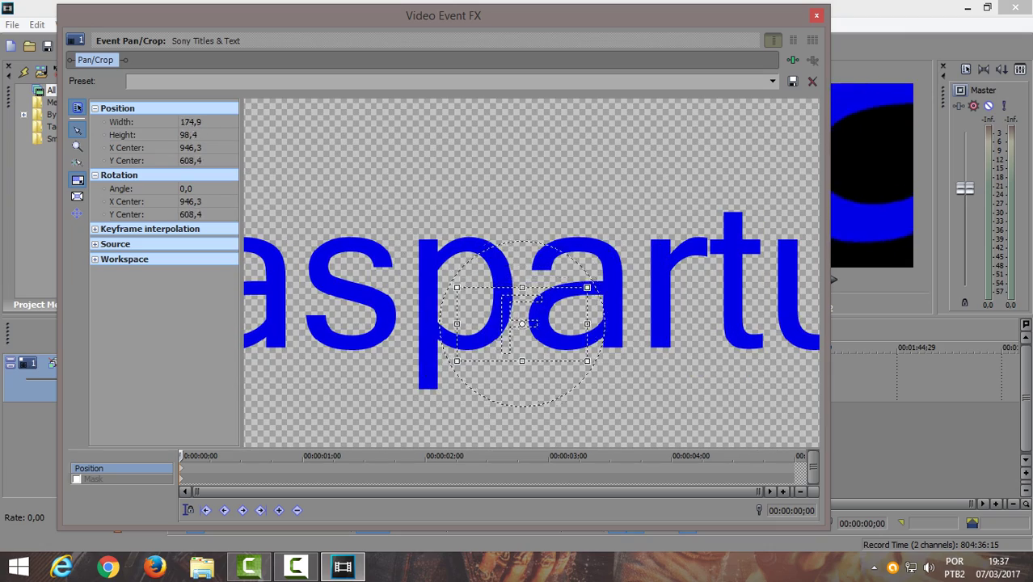
left_click_drag(501, 388, 511, 283)
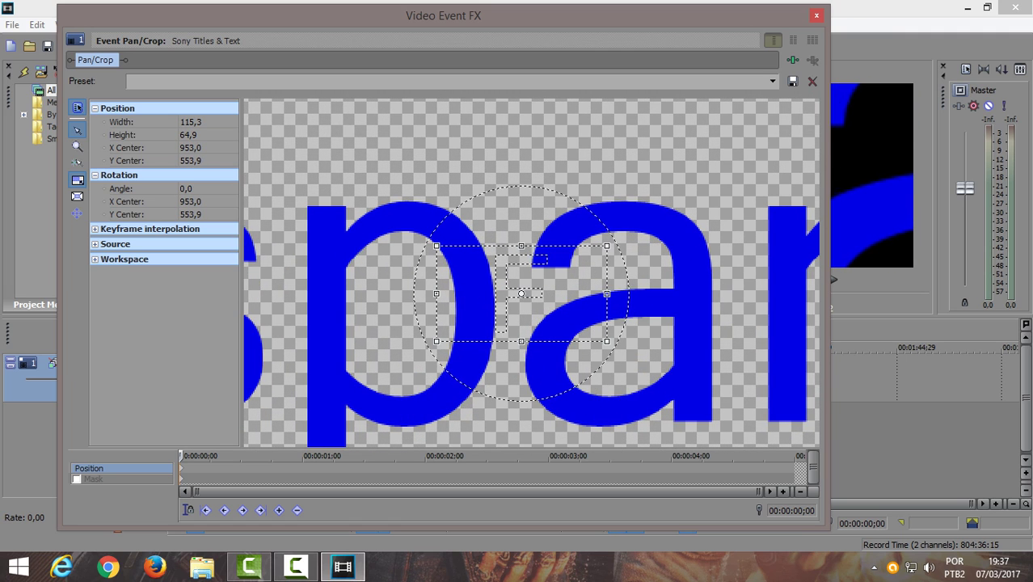
scroll(517, 291, "up", 4)
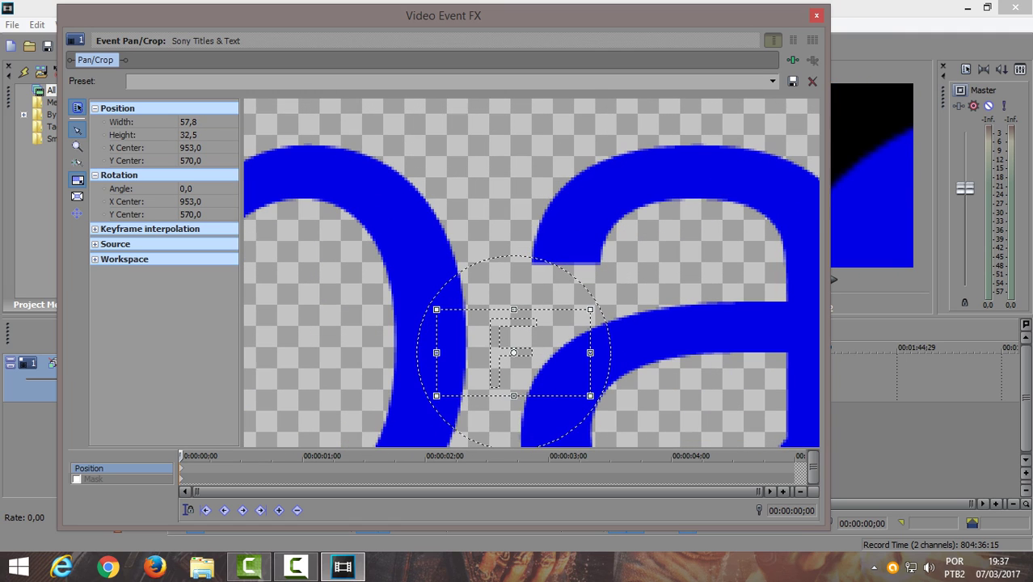
scroll(513, 352, "up", 4)
left_click_drag(512, 387, 463, 395)
scroll(506, 310, "up", 8)
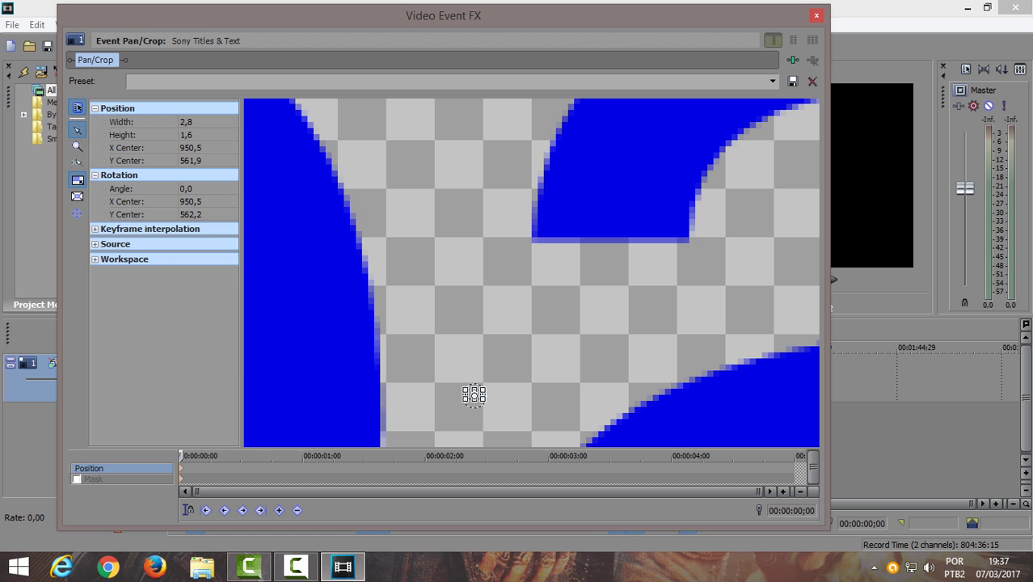
Move the tiny crop frame and enlarge it around the title's middle letters to about 658 × 370
left_click_drag(473, 395, 253, 270)
scroll(531, 272, "down", 3)
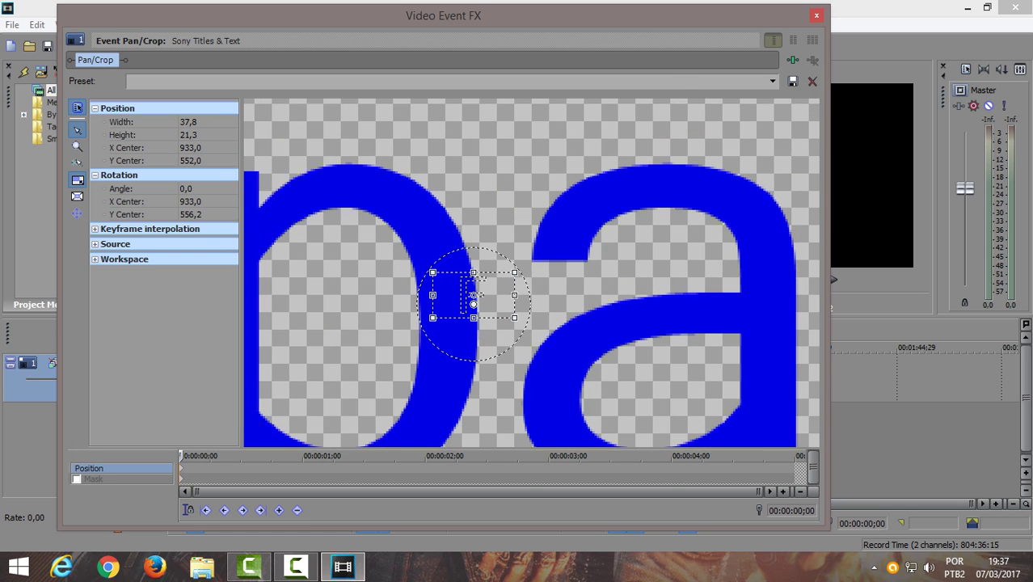
left_click_drag(515, 272, 737, 146)
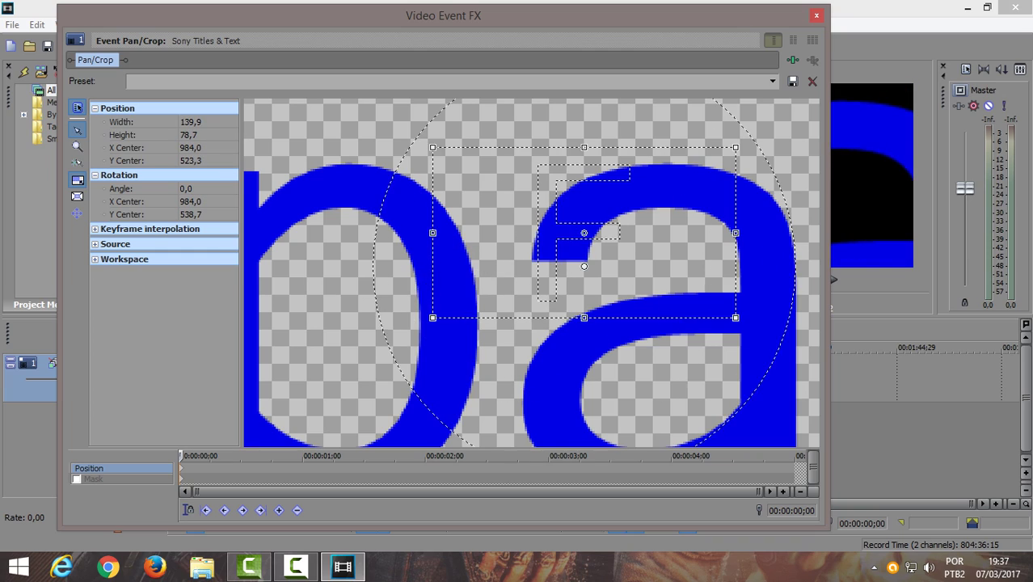
scroll(531, 272, "down", 2)
left_click_drag(572, 307, 571, 441)
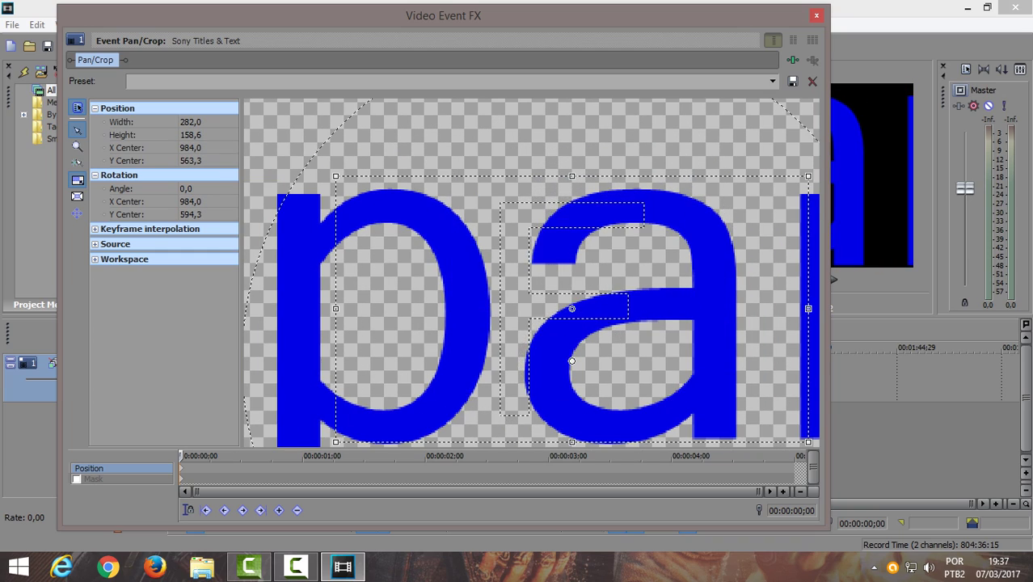
left_click_drag(546, 333, 546, 461)
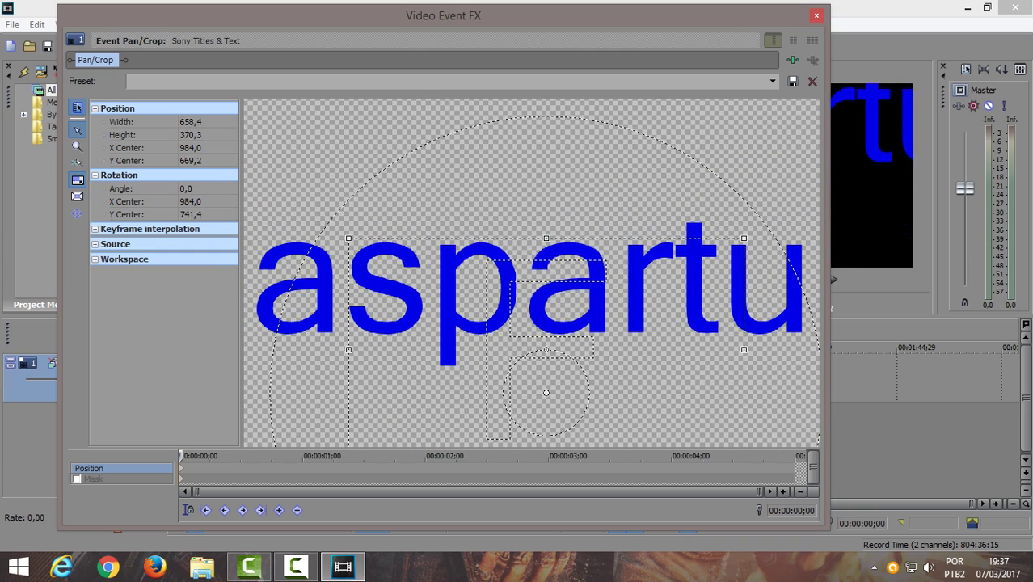
Enlarge the crop frame to about 1909 × 1074 and align it over the whole title image, centered at about 961, 538
scroll(531, 273, "down", 2)
left_click_drag(542, 251, 542, 134)
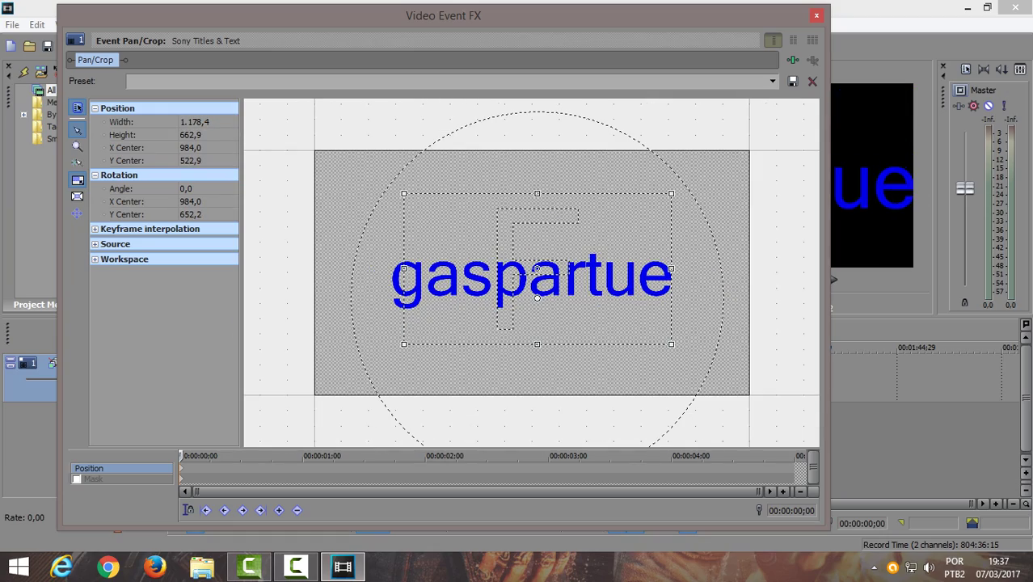
left_click_drag(537, 344, 538, 396)
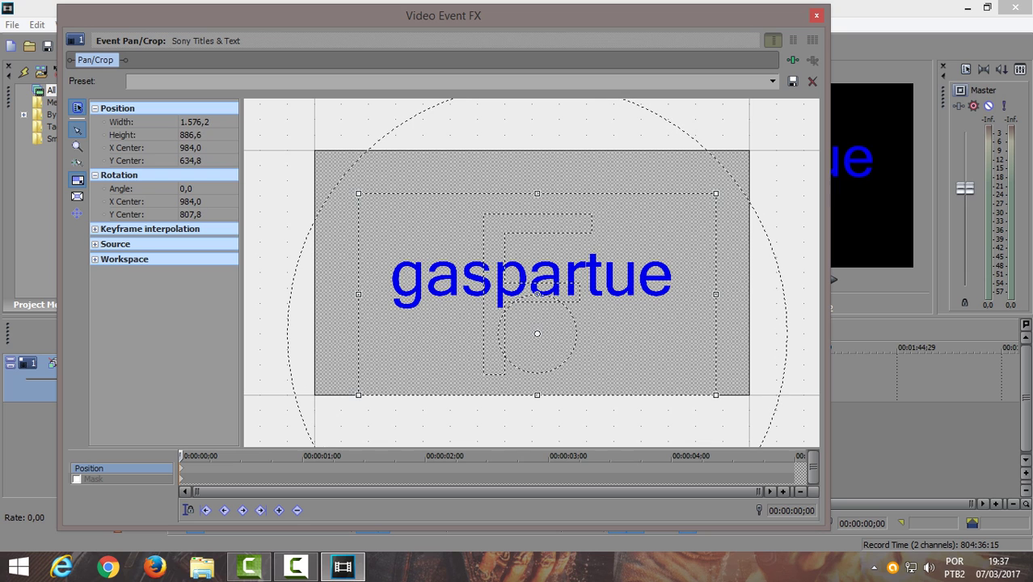
left_click_drag(537, 193, 537, 151)
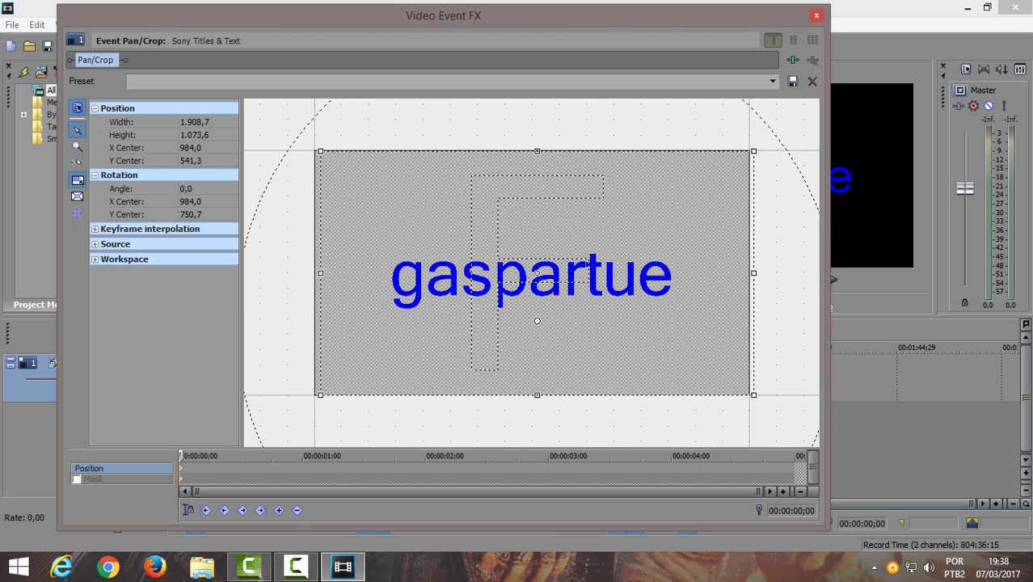
left_click_drag(537, 274, 532, 272)
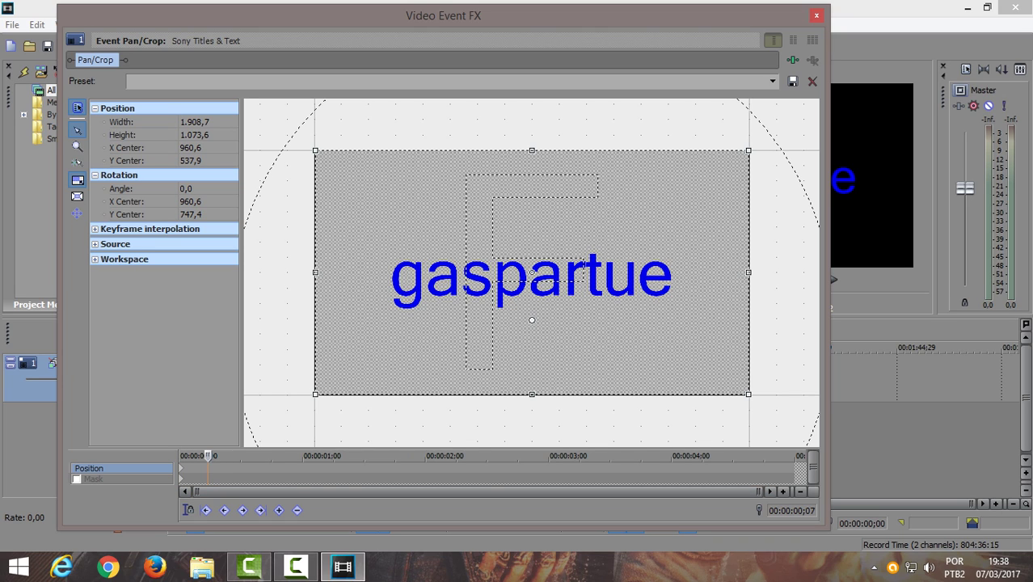
Rotate the crop frame to about 359.4° with a position keyframe at 00:00:00;08, and close the Pan/Crop settings
left_click(279, 510)
mouse_move(782, 275)
left_mouse_down()
mouse_move(776, 373)
mouse_move(715, 455)
mouse_move(484, 485)
mouse_move(316, 251)
mouse_move(665, 173)
mouse_move(735, 214)
mouse_move(771, 274)
left_mouse_up()
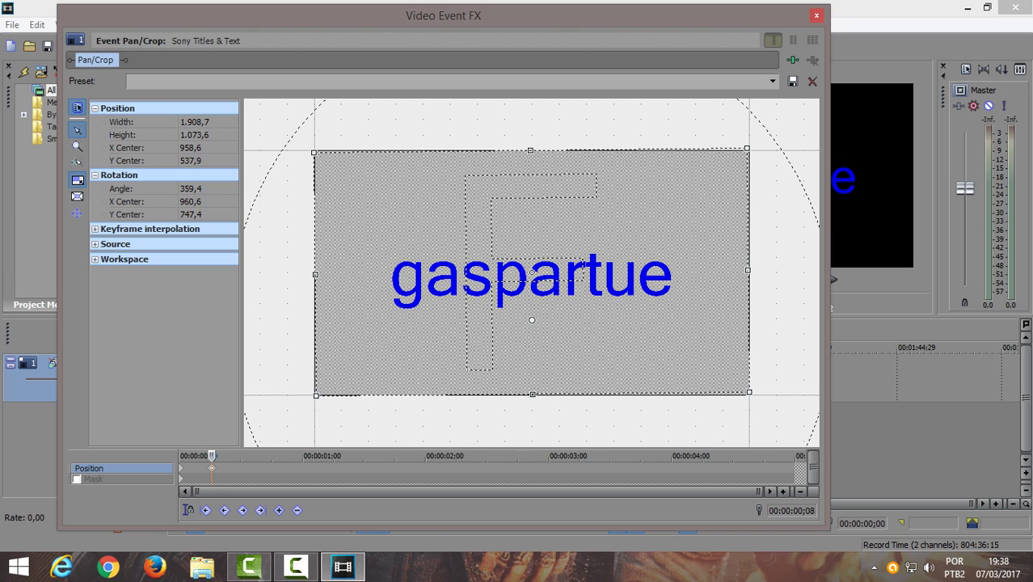
left_click(279, 510)
left_click(816, 15)
Play the title animation in the preview and pause it after the event ends
left_click(722, 279)
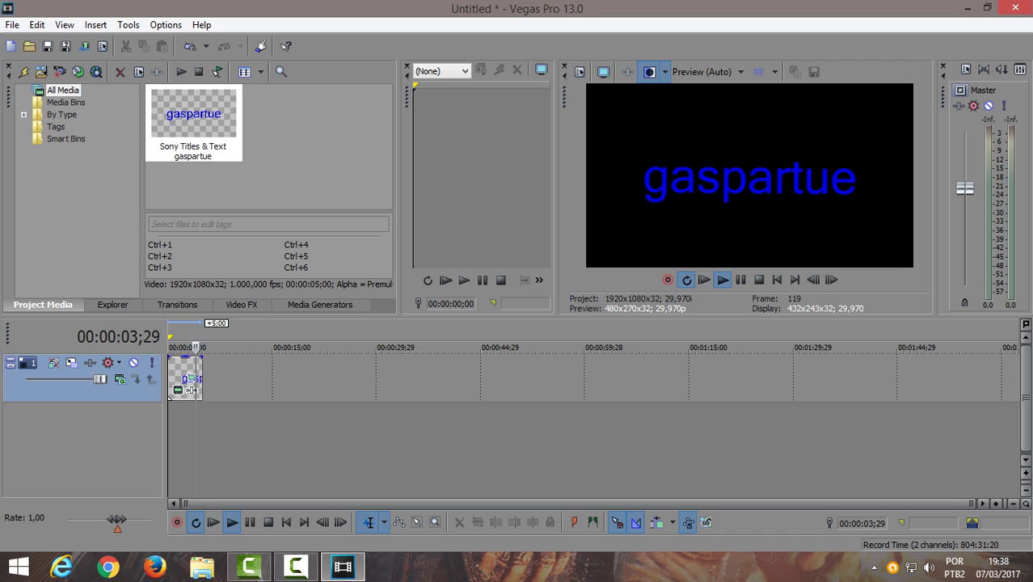
left_click(740, 279)
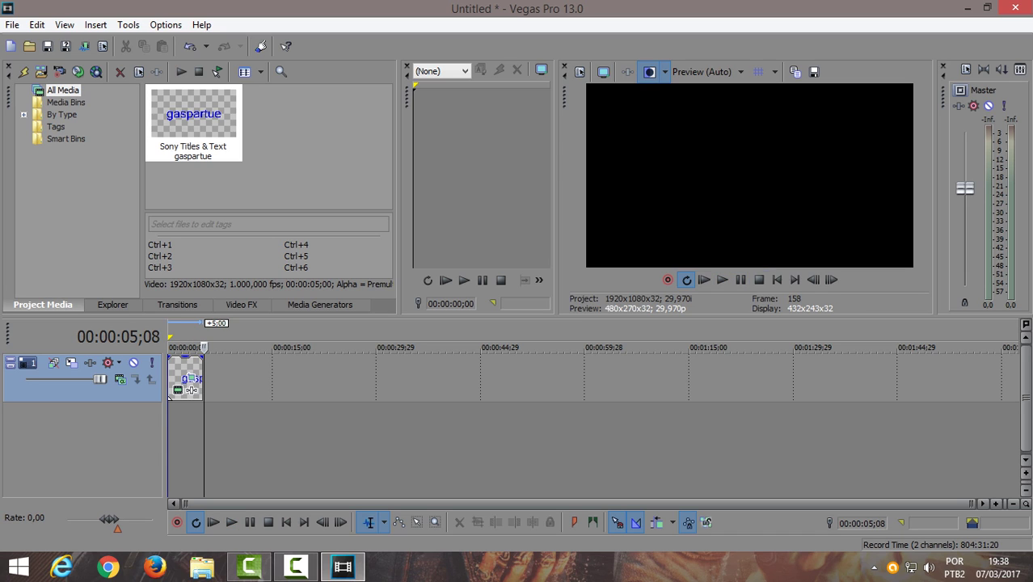
Insert a video track above the title and import Efeito 1.wmv onto it, matching the project video settings to the media
right_click(172, 418)
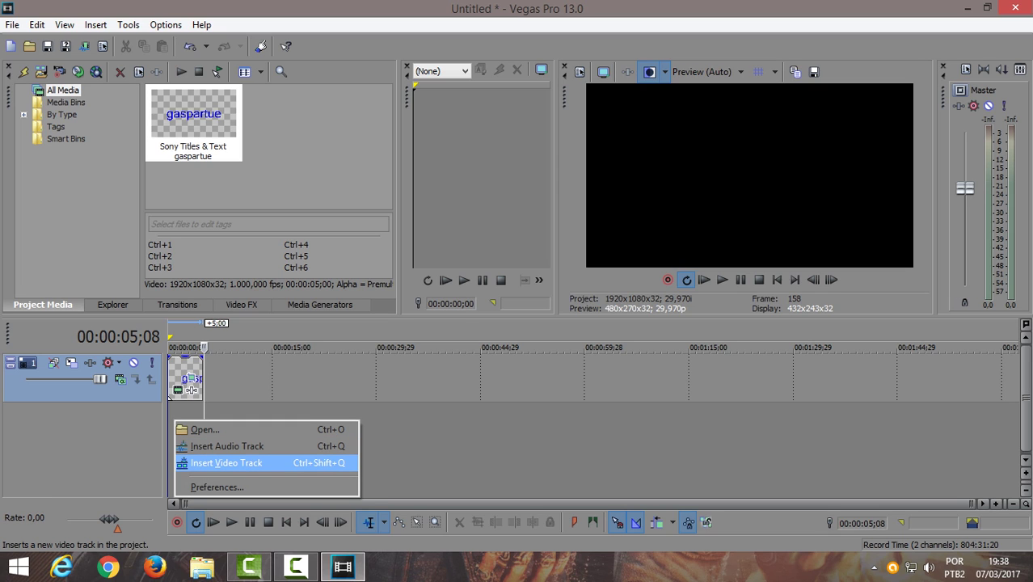
left_click(201, 463)
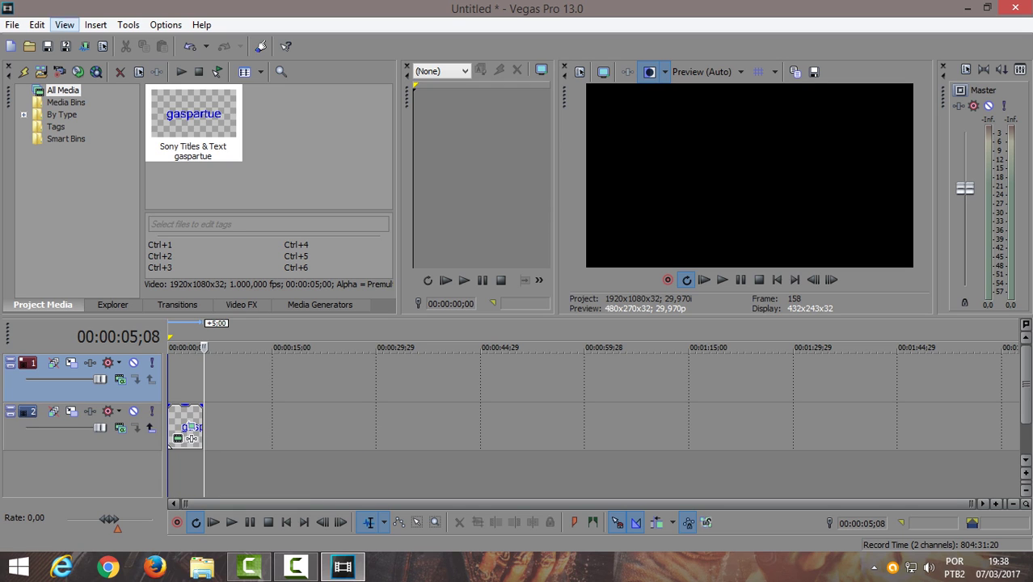
left_click(29, 46)
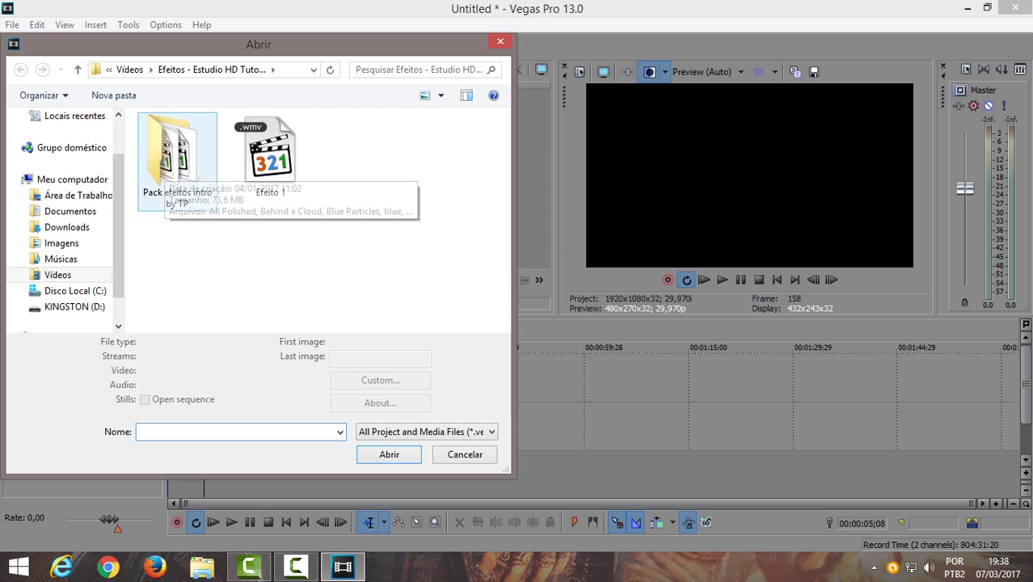
double_click(271, 158)
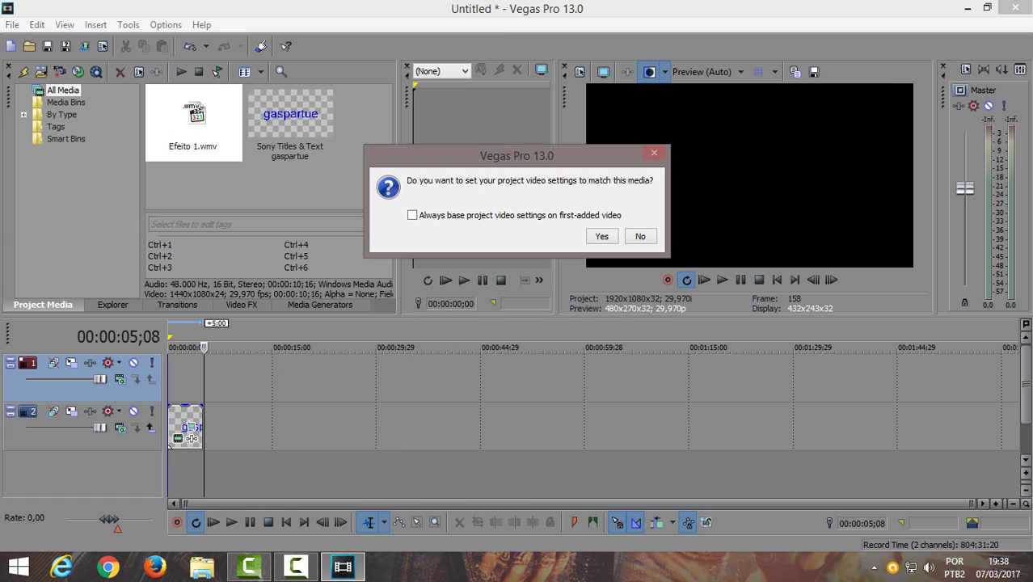
key("Return")
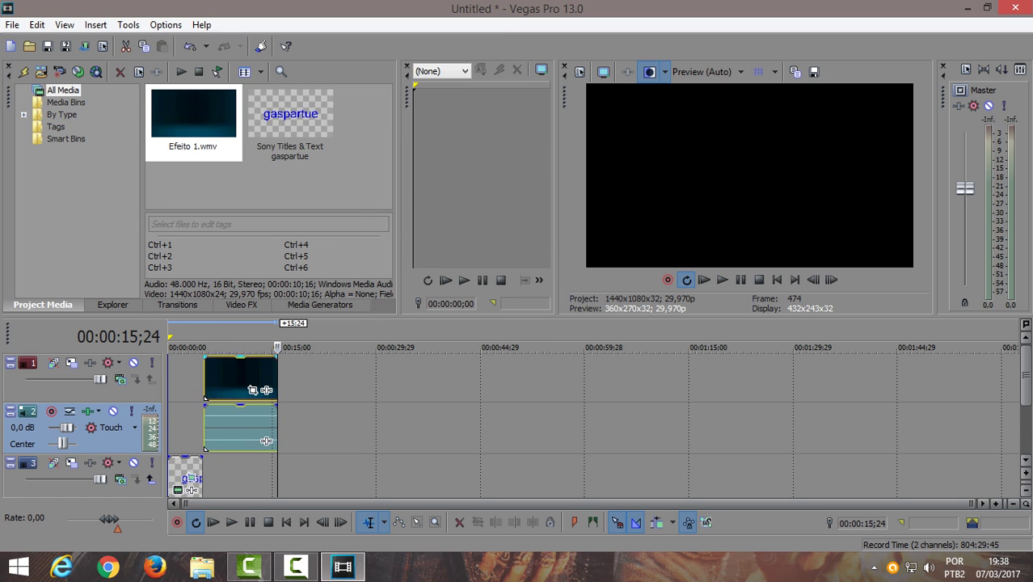
Delete the audio track that came with the Efeito 1 clip
right_click(110, 428)
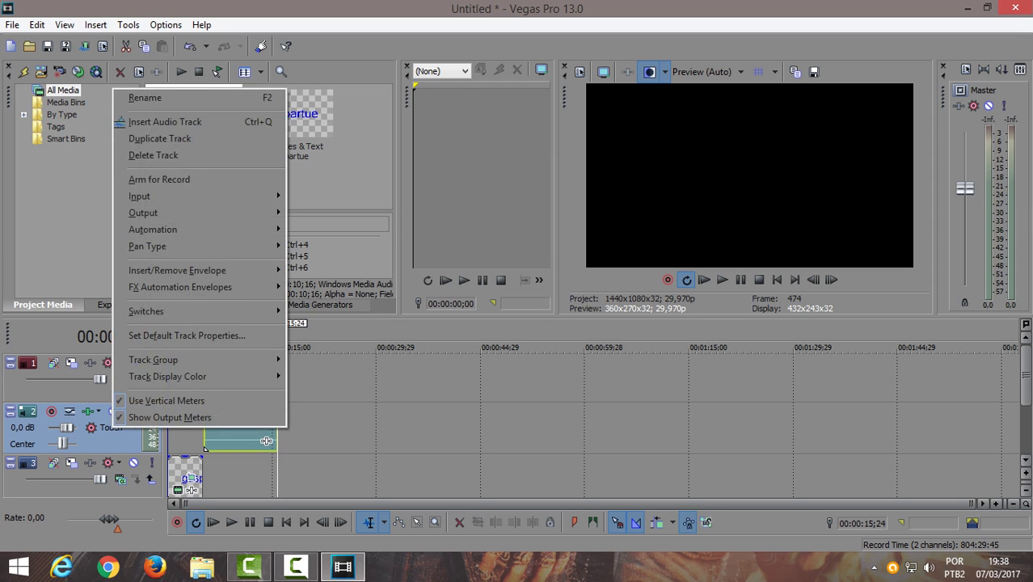
left_click(240, 437)
right_click(231, 433)
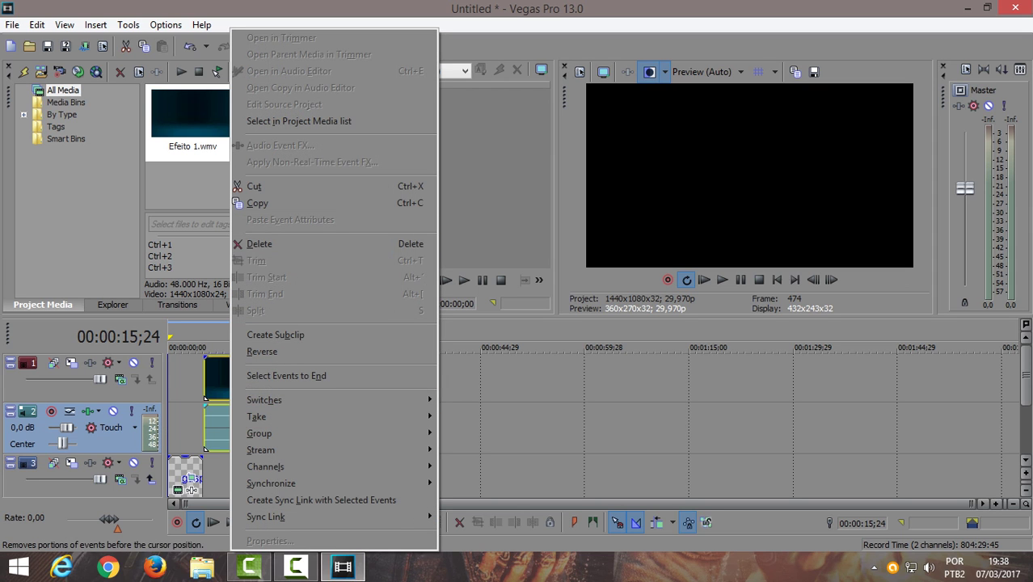
right_click(38, 432)
left_click(78, 159)
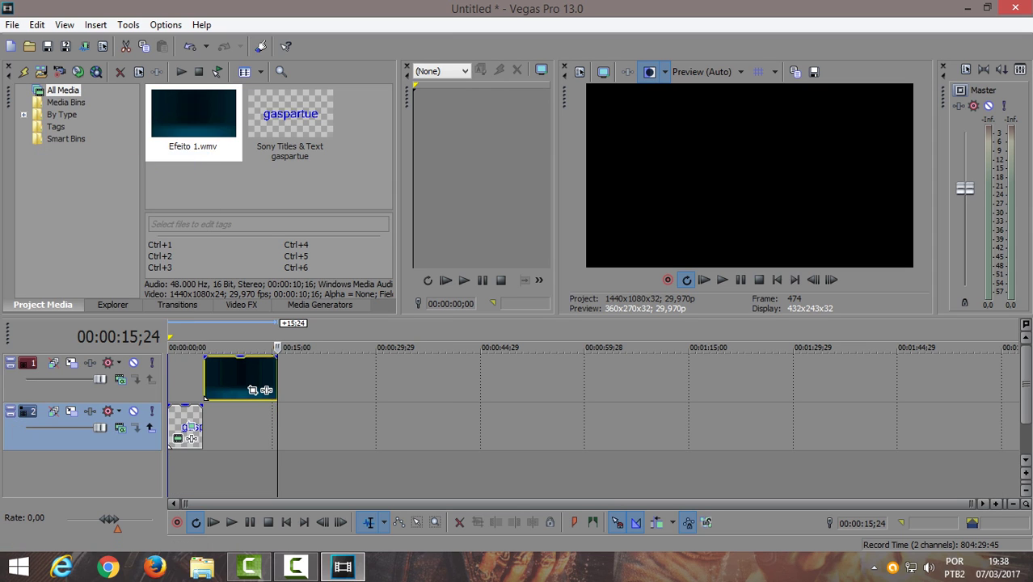
Move the Efeito 1 event to the start of the timeline and trim its end to match the title event
left_click_drag(205, 397, 169, 398)
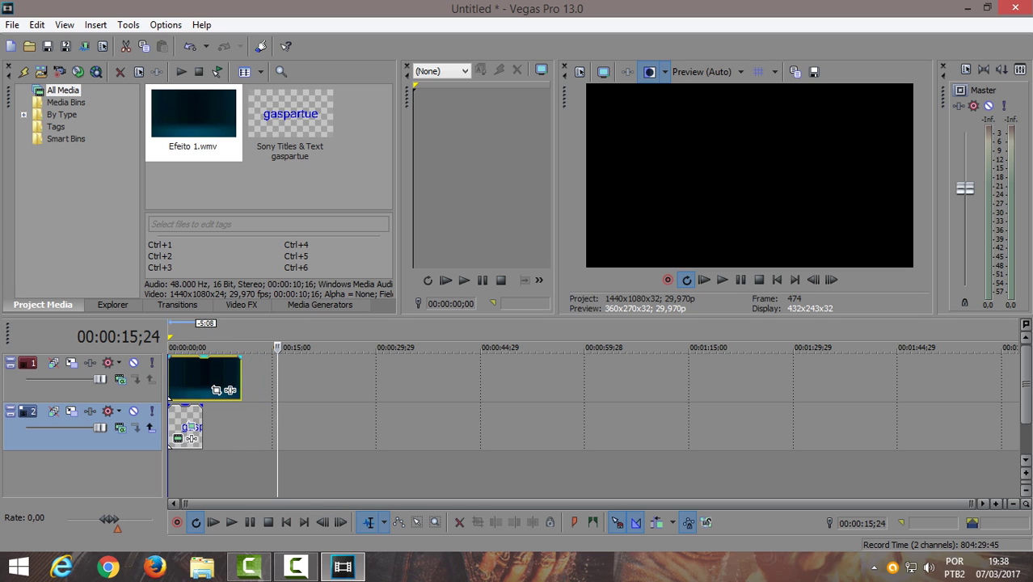
left_click(172, 396)
left_click_drag(234, 380, 202, 380)
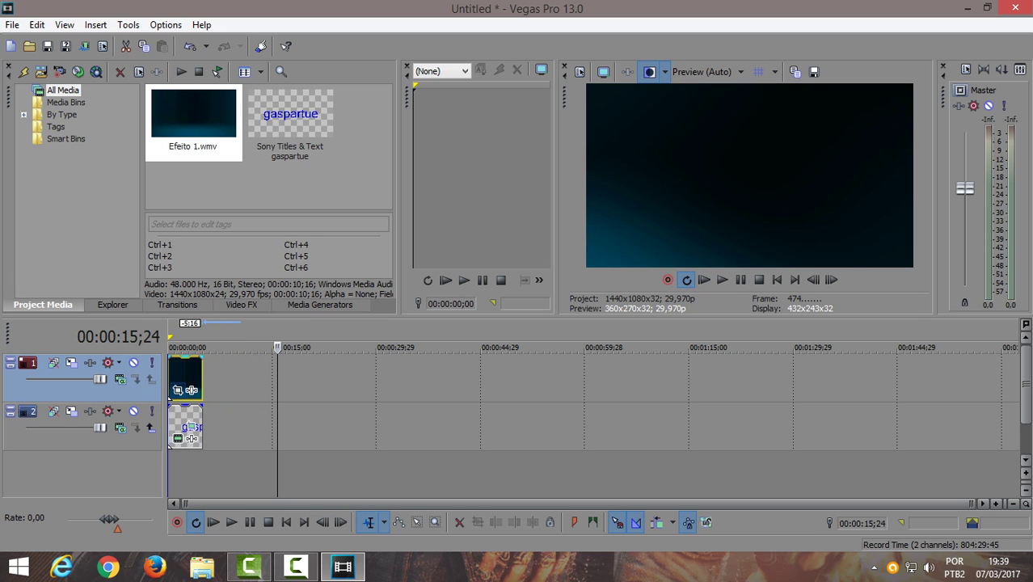
Set the Efeito 1 track's compositing mode to Screen and preview the composite from the start of the timeline
left_click(120, 379)
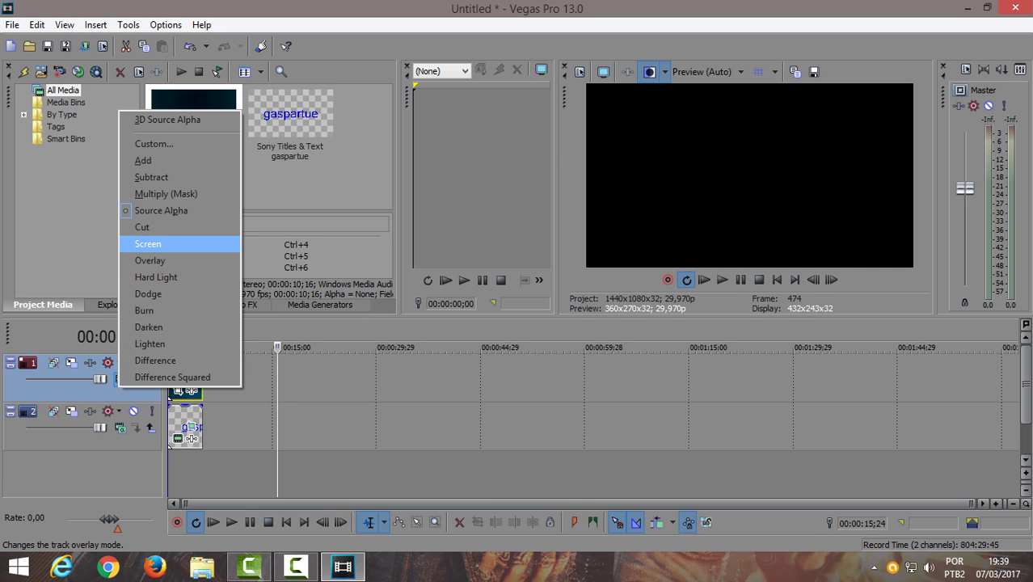
left_click(153, 244)
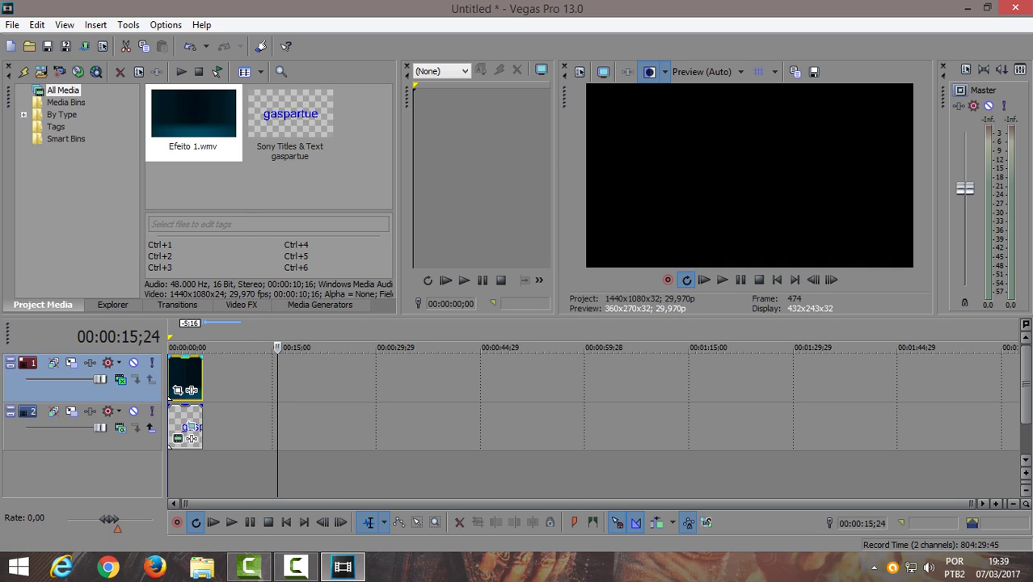
left_click(169, 347)
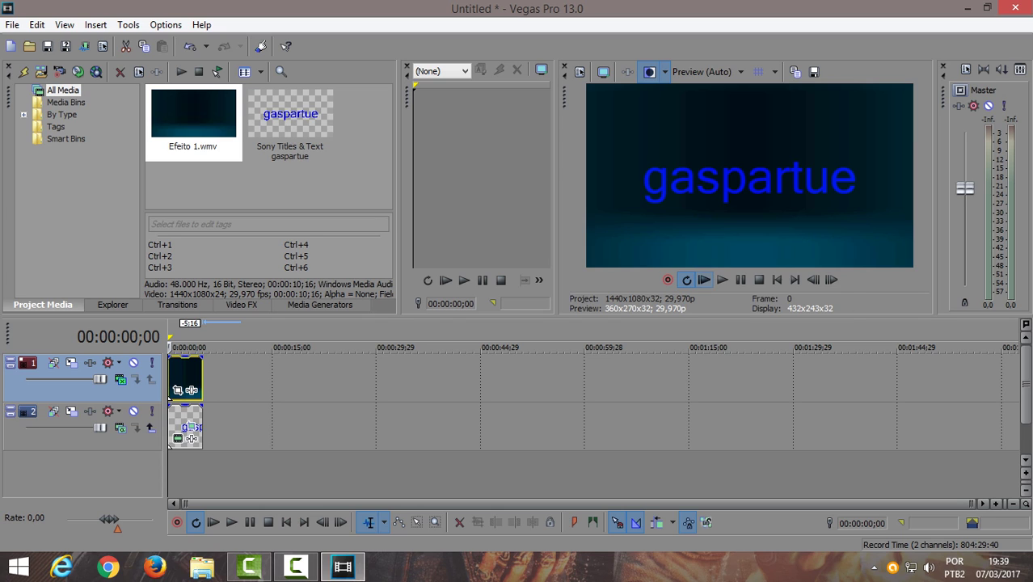
left_click(722, 280)
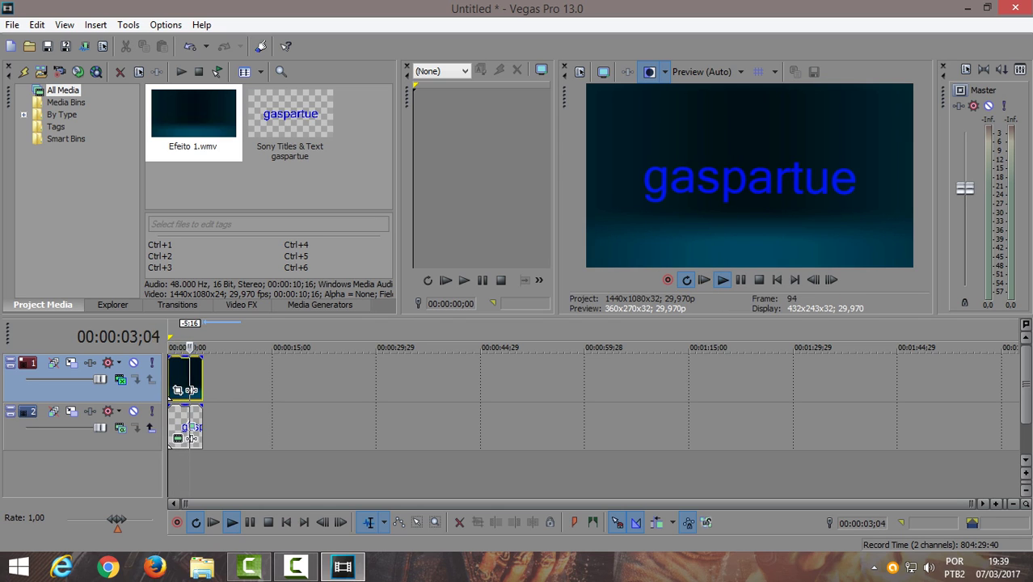
left_click(741, 280)
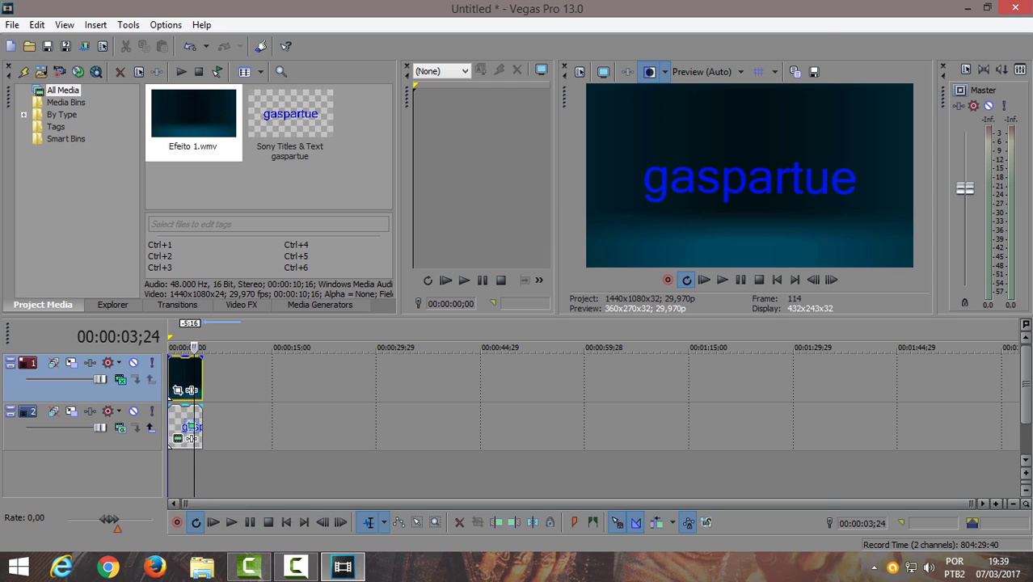
Extend the title event by about 3:08 and lengthen the Efeito 1 event to the same end point
left_click(191, 426)
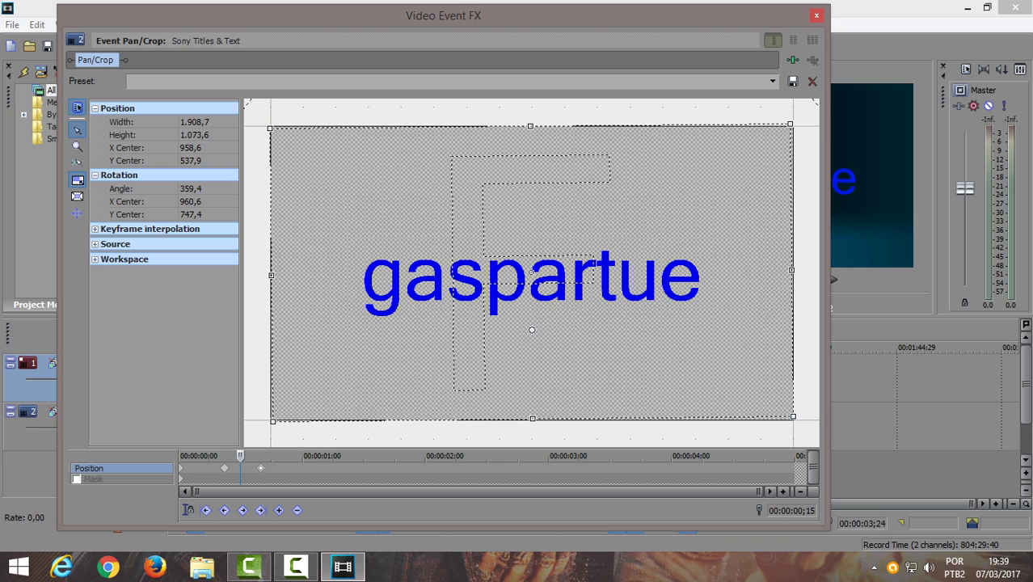
left_click(817, 16)
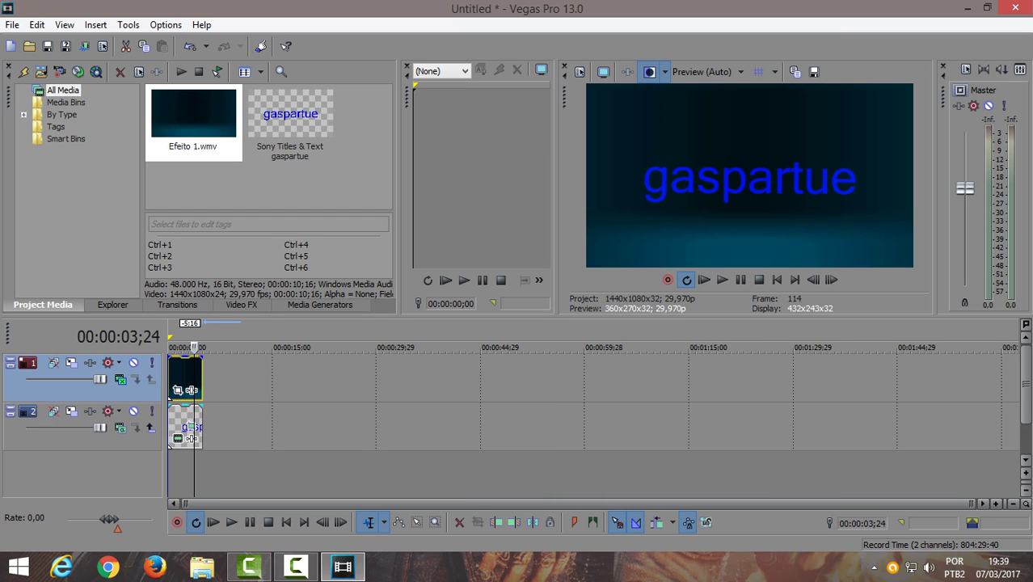
left_click_drag(203, 426, 225, 426)
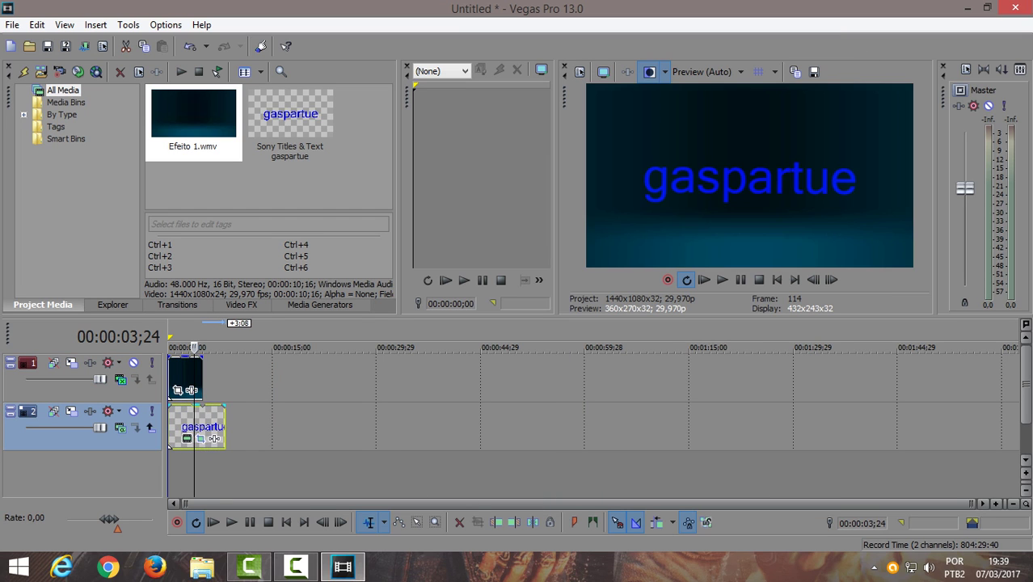
left_click_drag(202, 376, 224, 376)
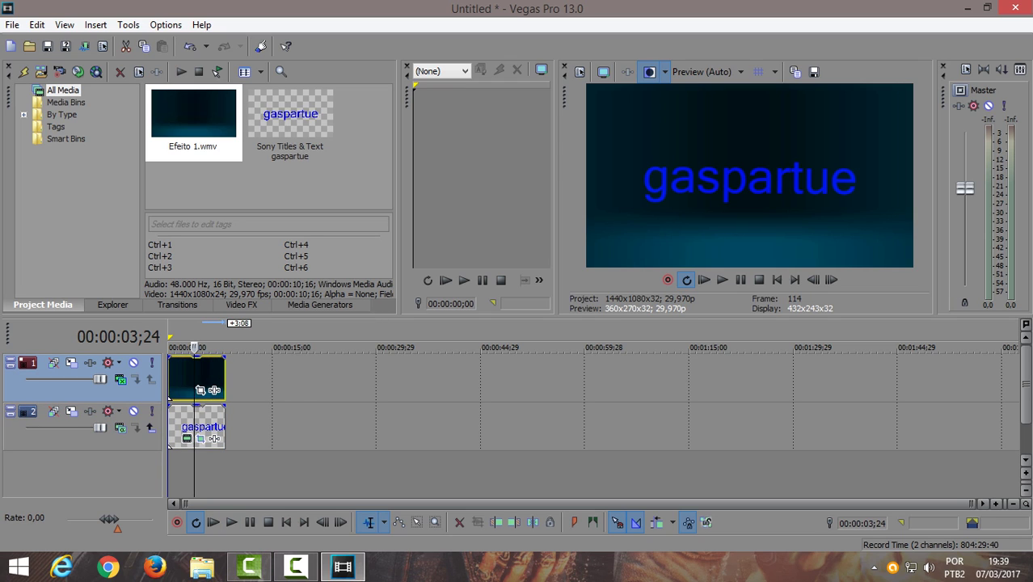
Insert another video track above the others and import Shockwave CS4.wmv from the Pack efeitos intro by TP folder
right_click(173, 468)
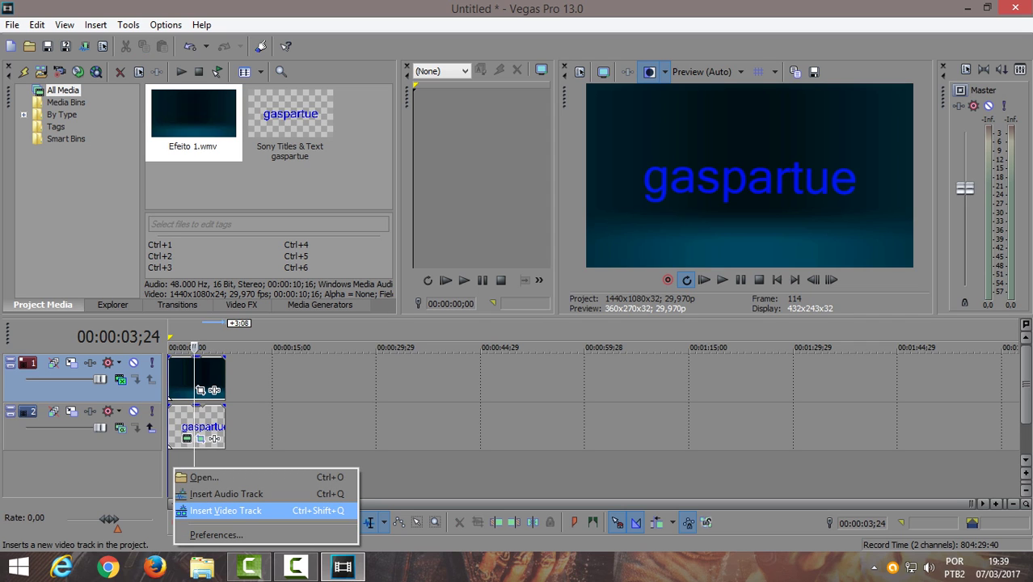
left_click(227, 510)
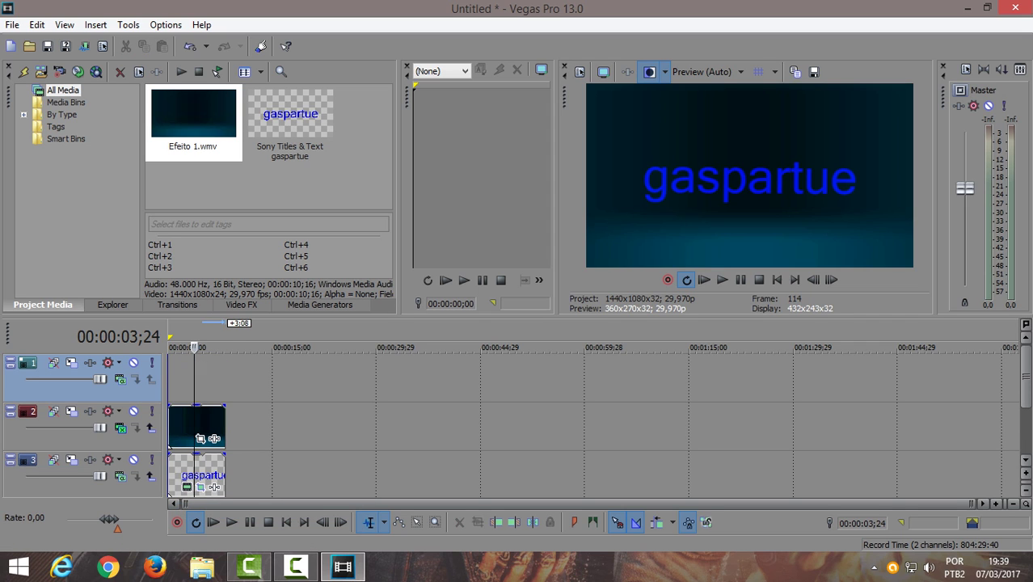
key("ctrl+o")
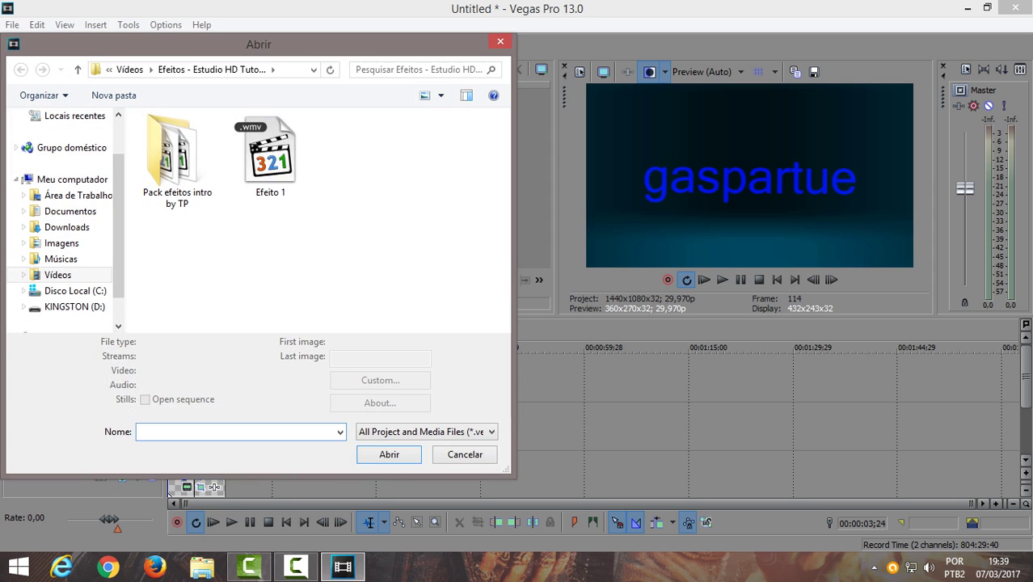
double_click(177, 157)
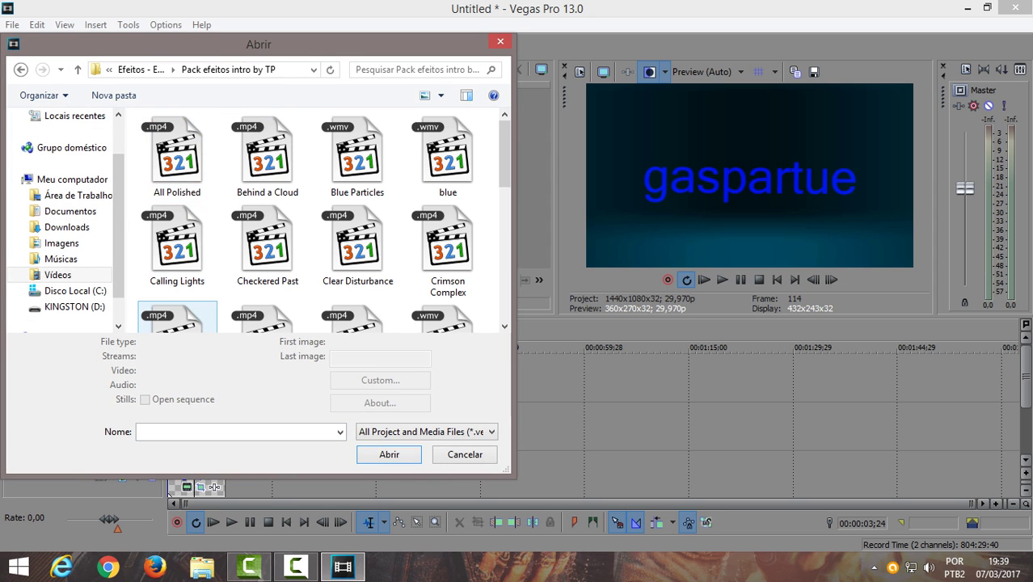
scroll(358, 242, "down", 5)
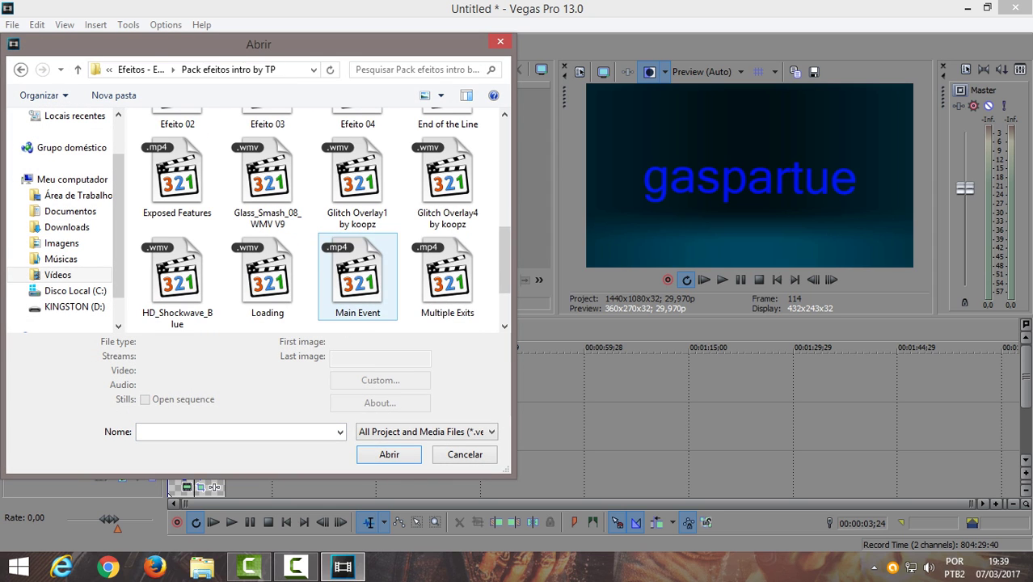
scroll(357, 274, "down", 1)
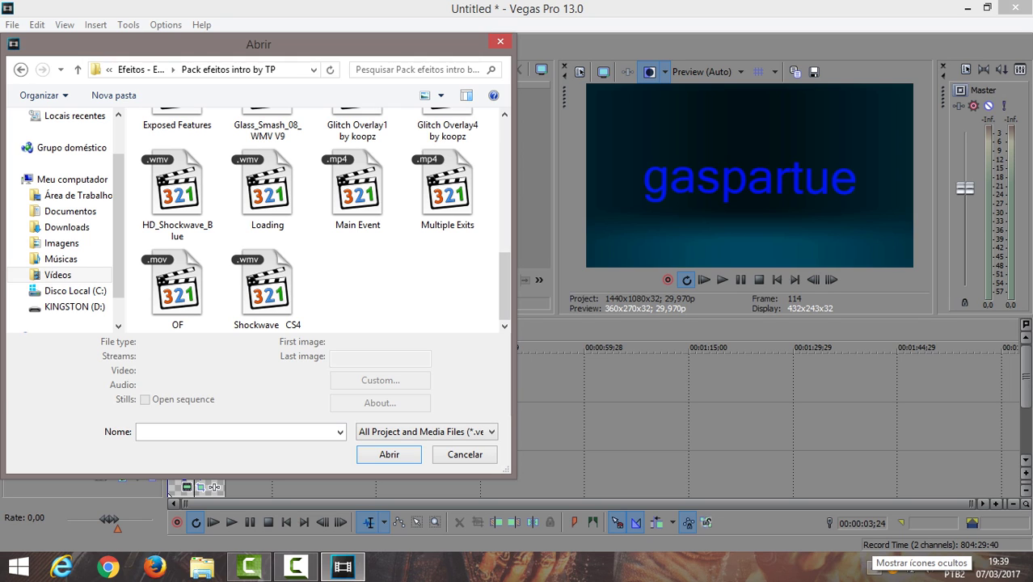
left_click(873, 567)
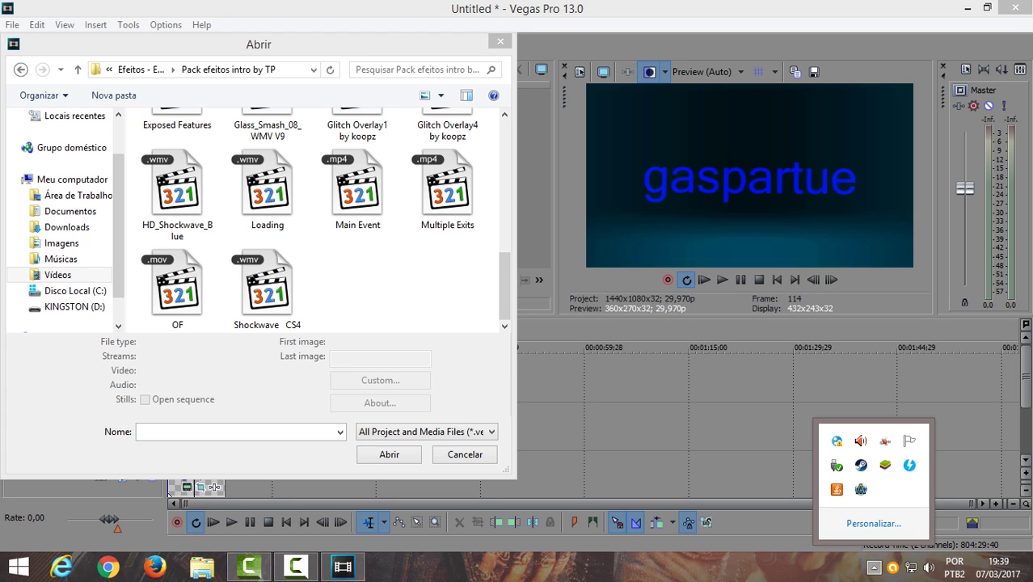
left_click(873, 567)
left_click(296, 567)
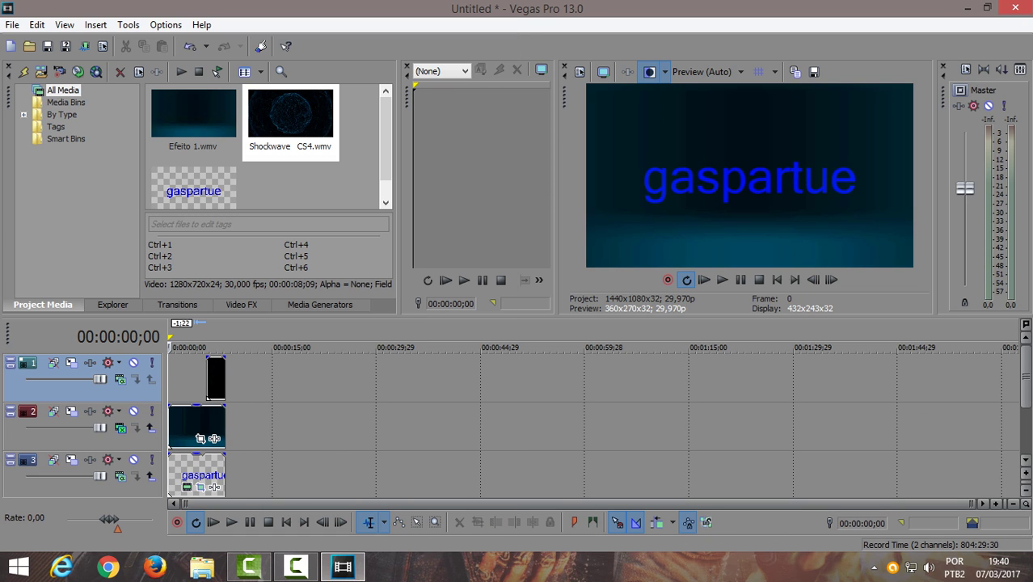
Set the Shockwave track's compositing mode to Screen and preview the whole intro from the start
key("space")
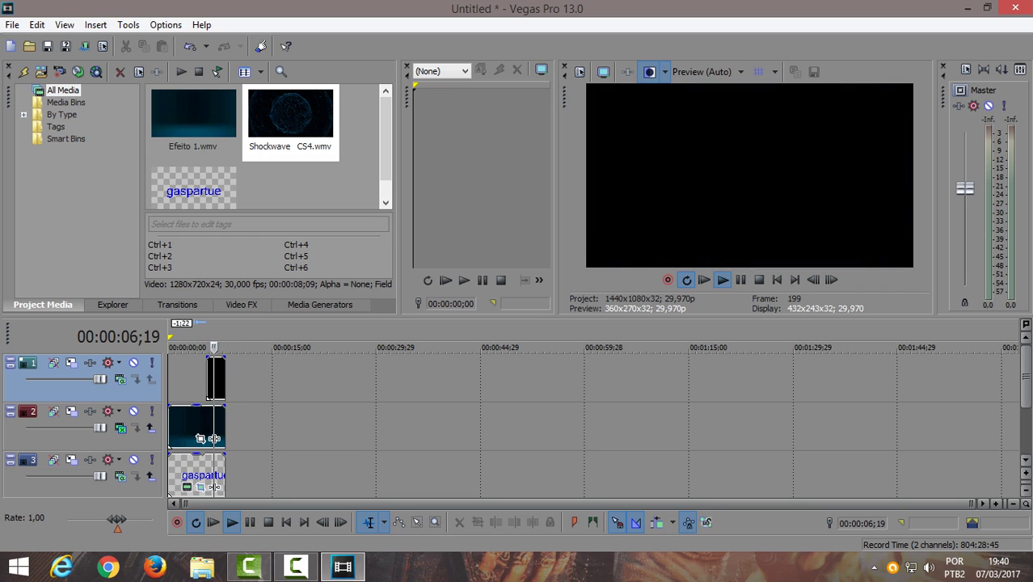
key("space")
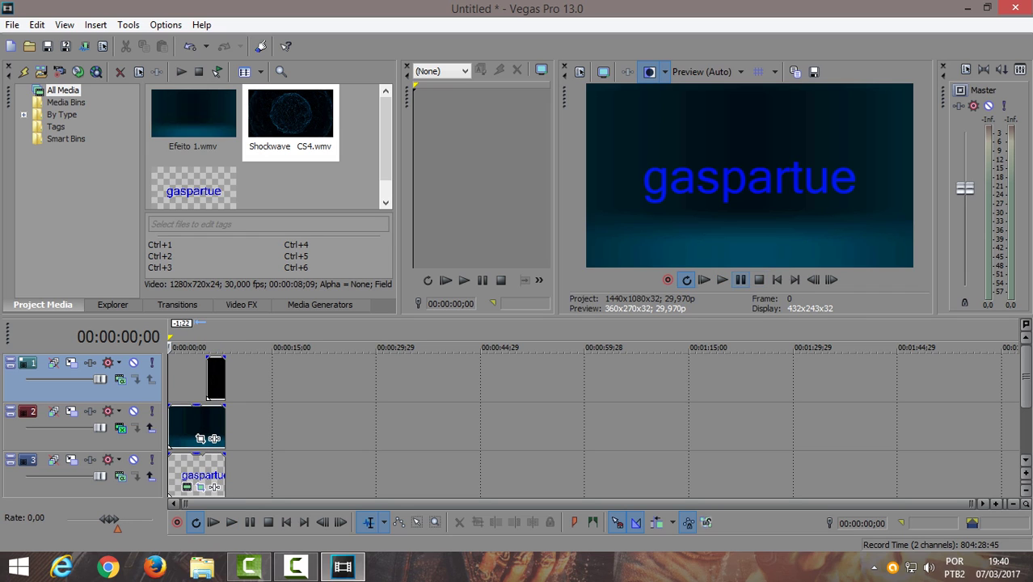
left_click(119, 362)
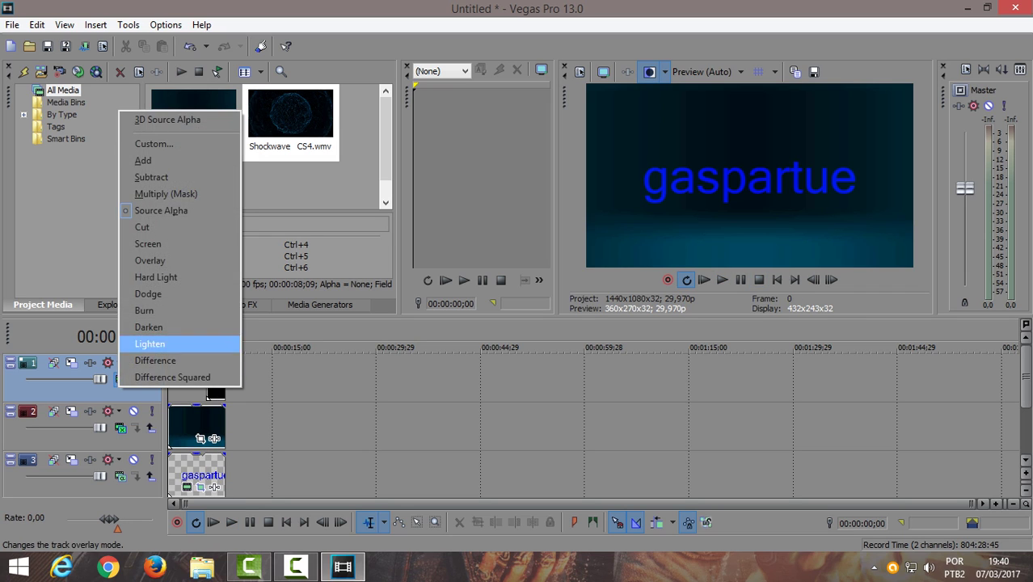
left_click(148, 243)
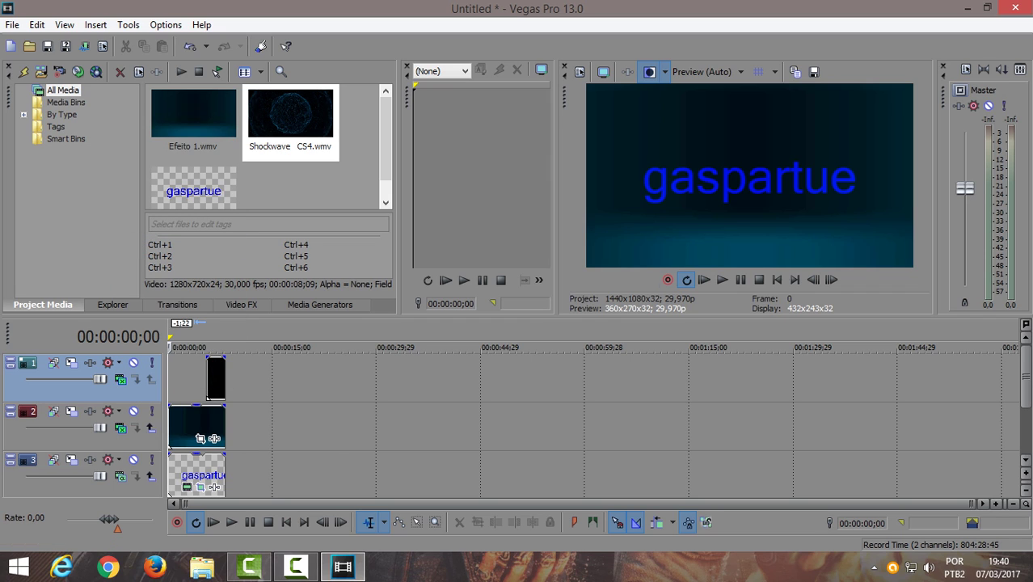
left_click(721, 280)
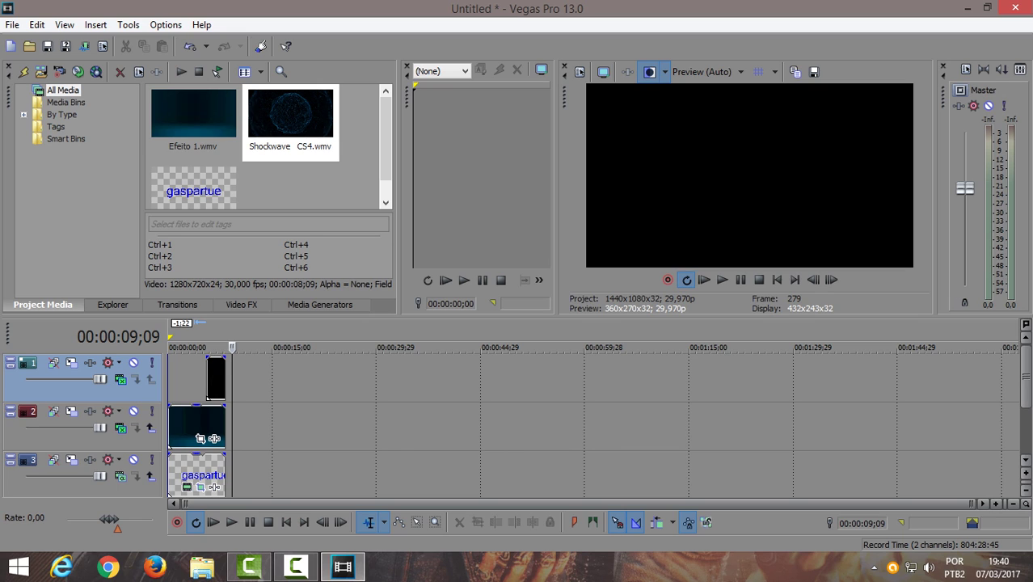
Insert an empty audio track below the title track
key("Delete")
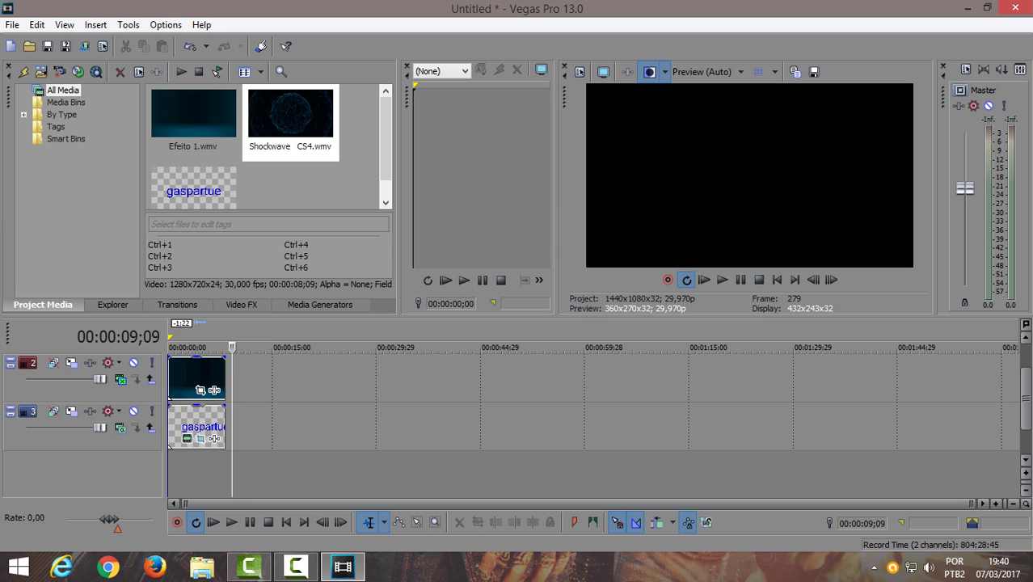
right_click(180, 406)
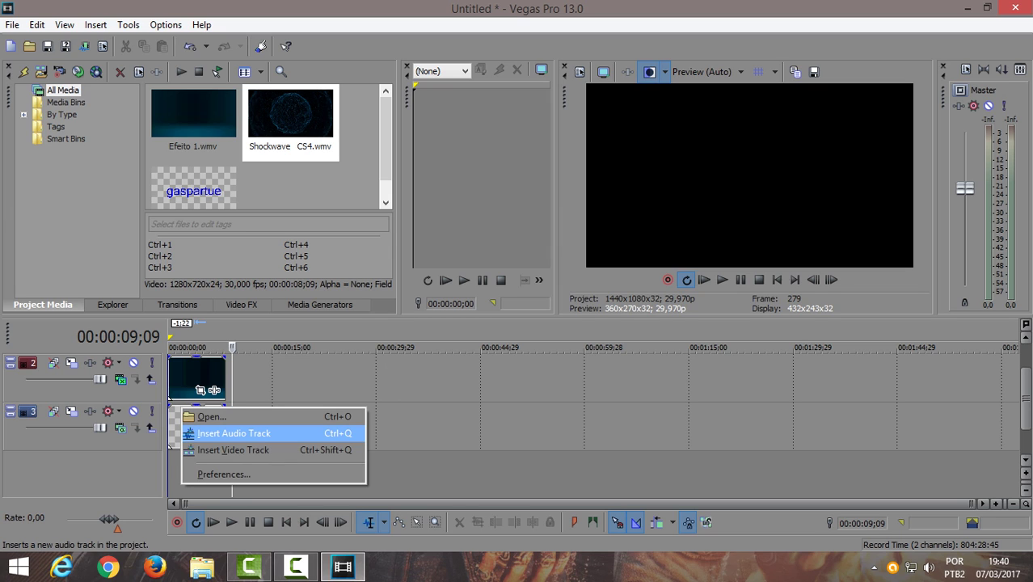
left_click(226, 433)
left_click(226, 433)
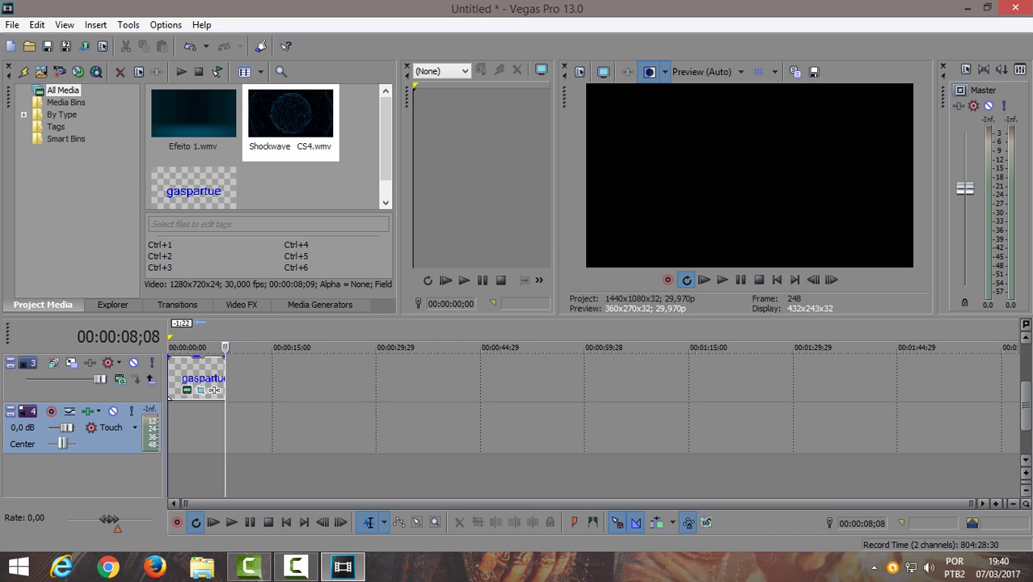
Import the Afrojack _ Martin Garrix - Turn Up The Speakers song from the Músicas folder and place an excerpt as long as the title on the audio track
left_click(29, 46)
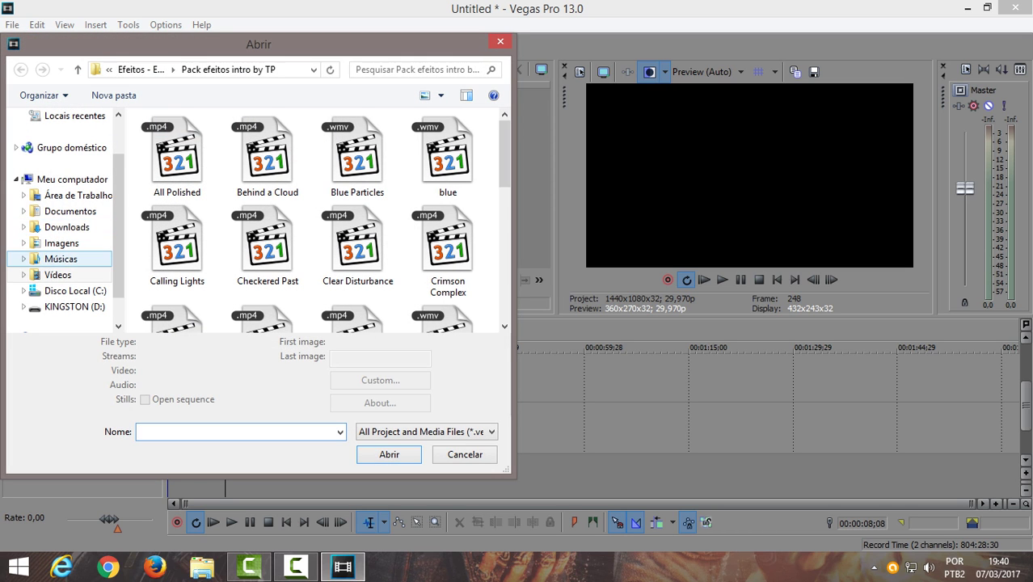
left_click(60, 258)
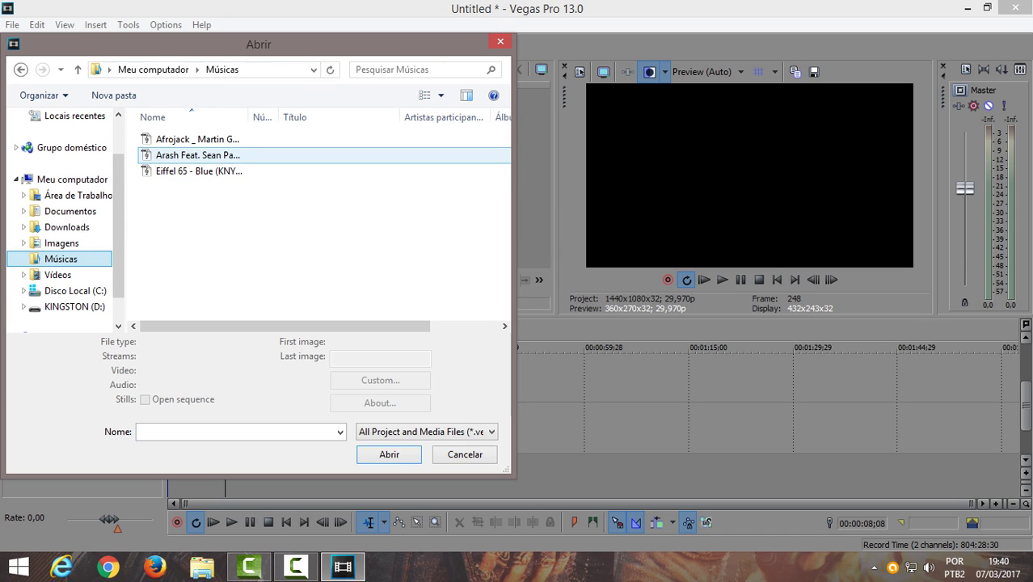
mouse_move(296, 566)
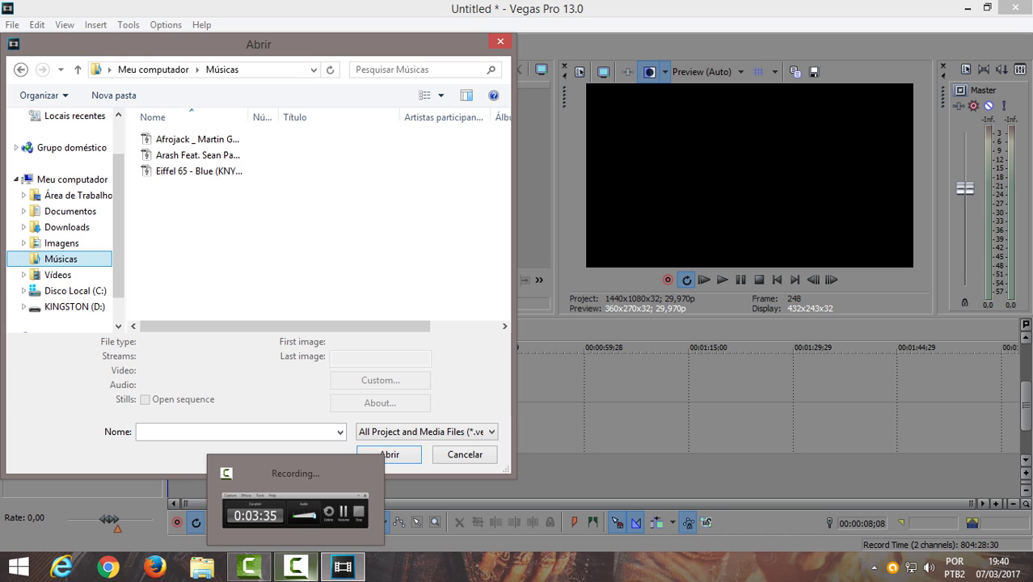
left_click(296, 567)
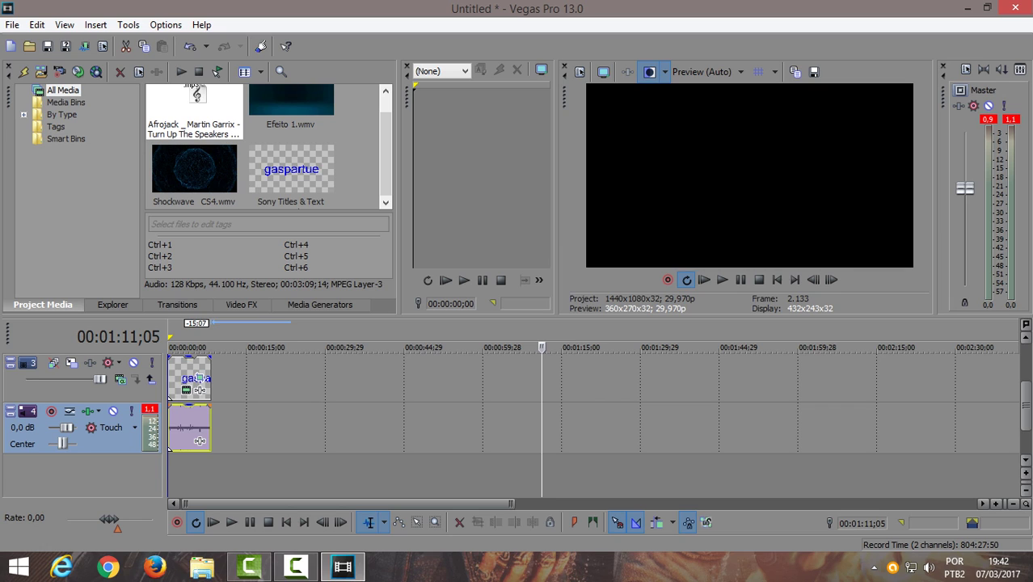
Play the intro with its music from the start and pause just past the end of the clips
left_click(1026, 337)
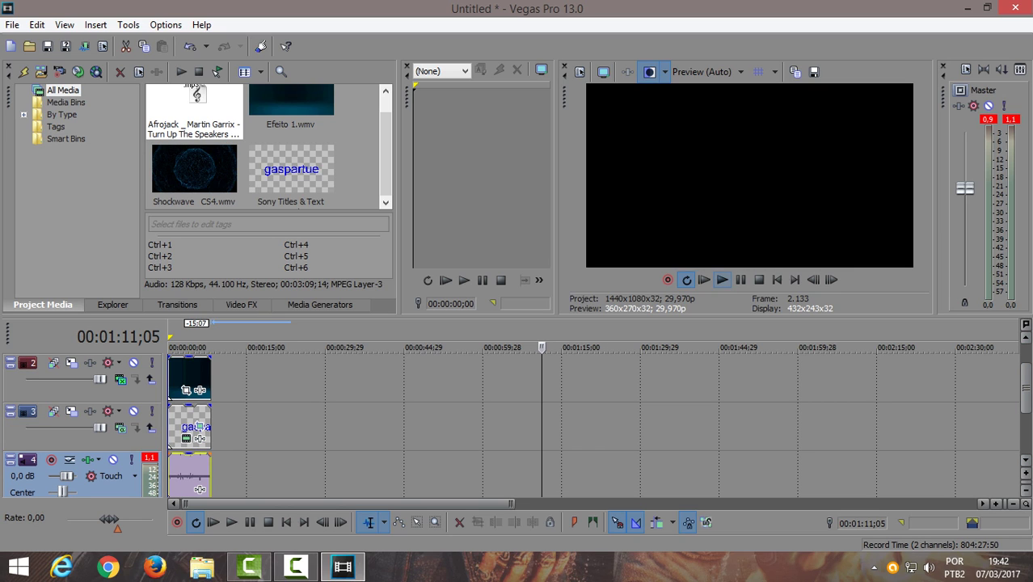
left_click_drag(542, 347, 169, 347)
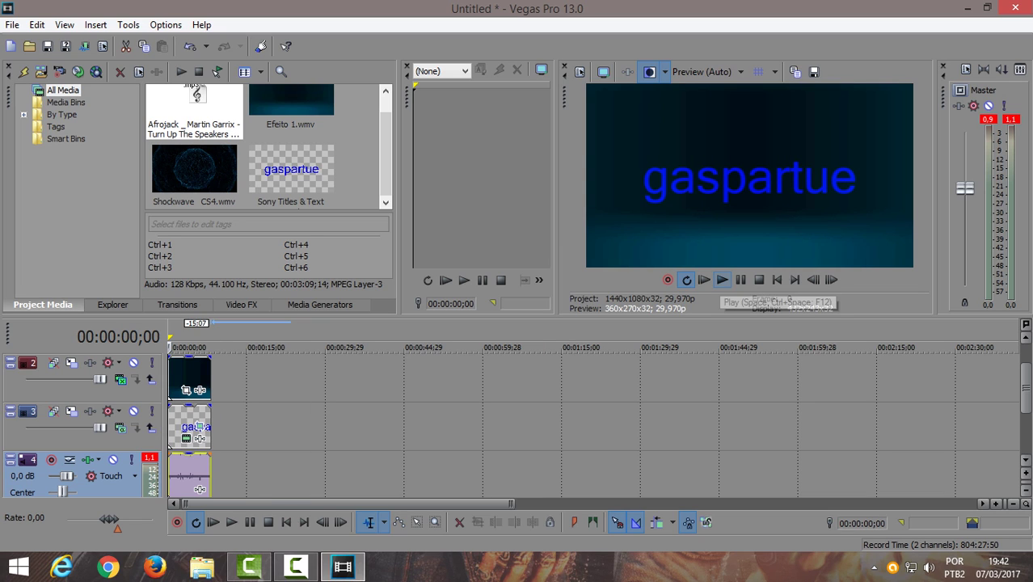
left_click(721, 281)
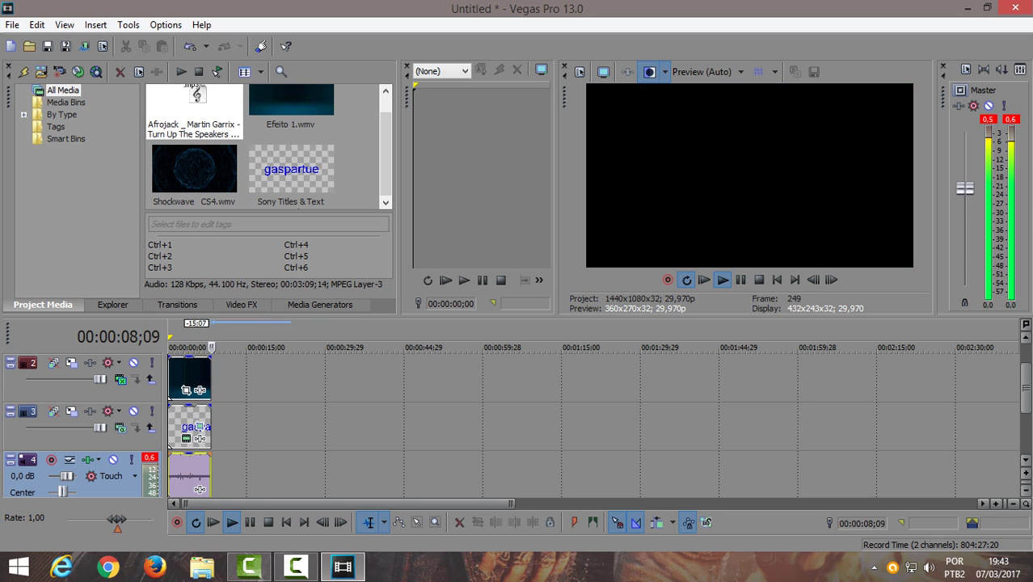
left_click(740, 280)
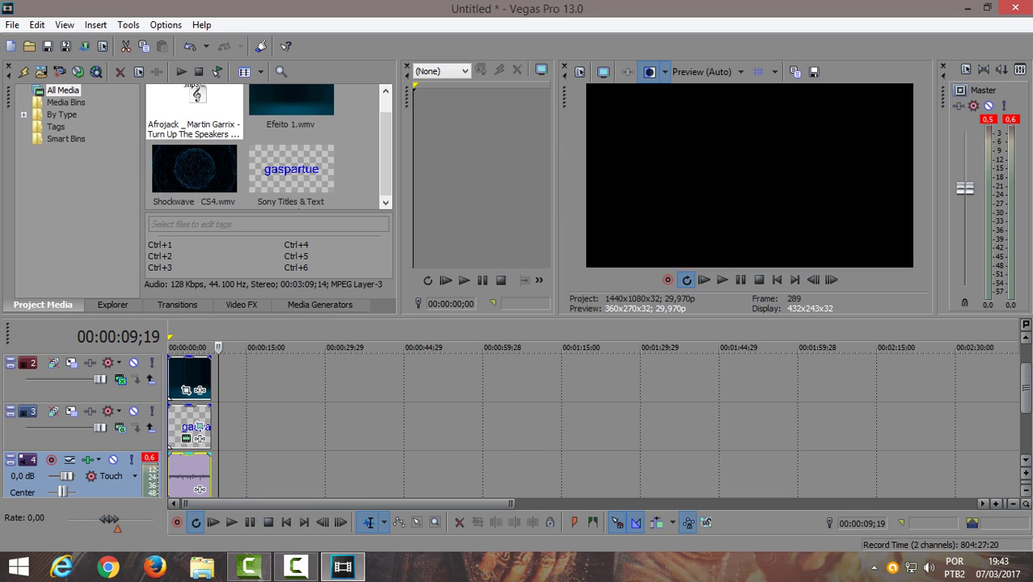
Re-trim the audio event to a different excerpt of the song and fit it from the timeline start to the title's end
left_click(211, 476)
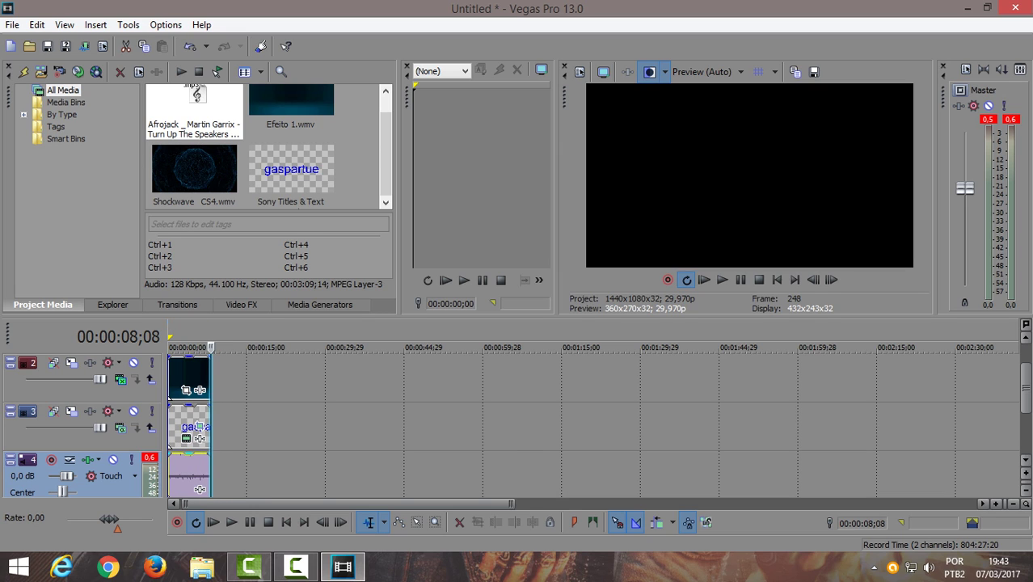
left_click(211, 475)
left_click_drag(190, 477, 348, 489)
left_click(292, 477)
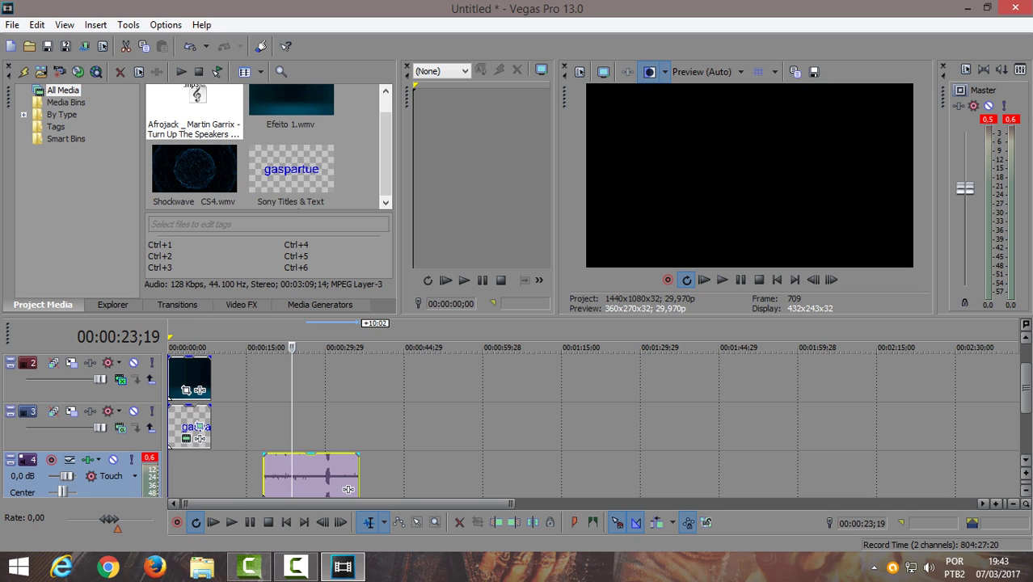
right_click(275, 485)
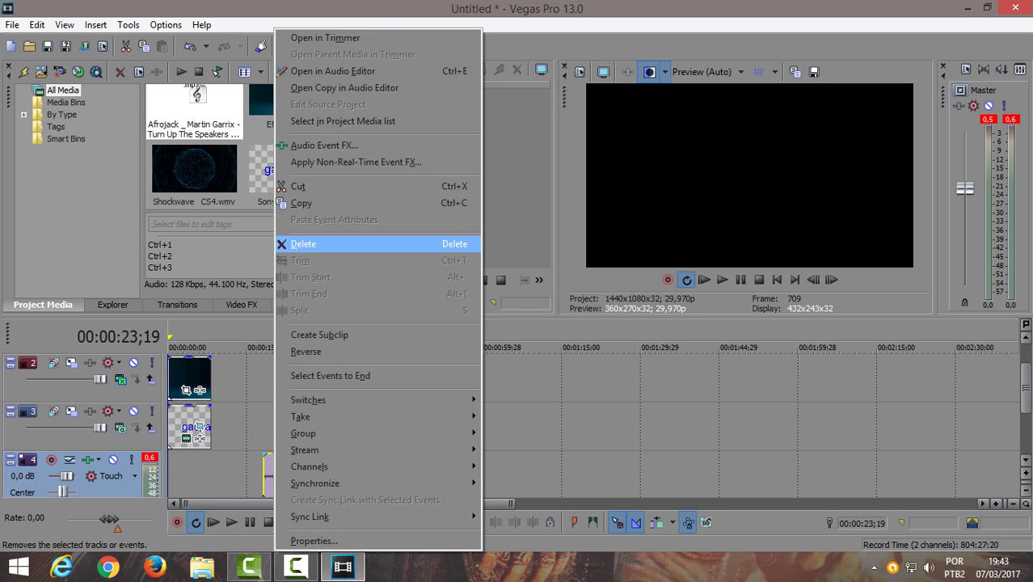
left_click(323, 244)
left_click_drag(347, 489, 211, 477)
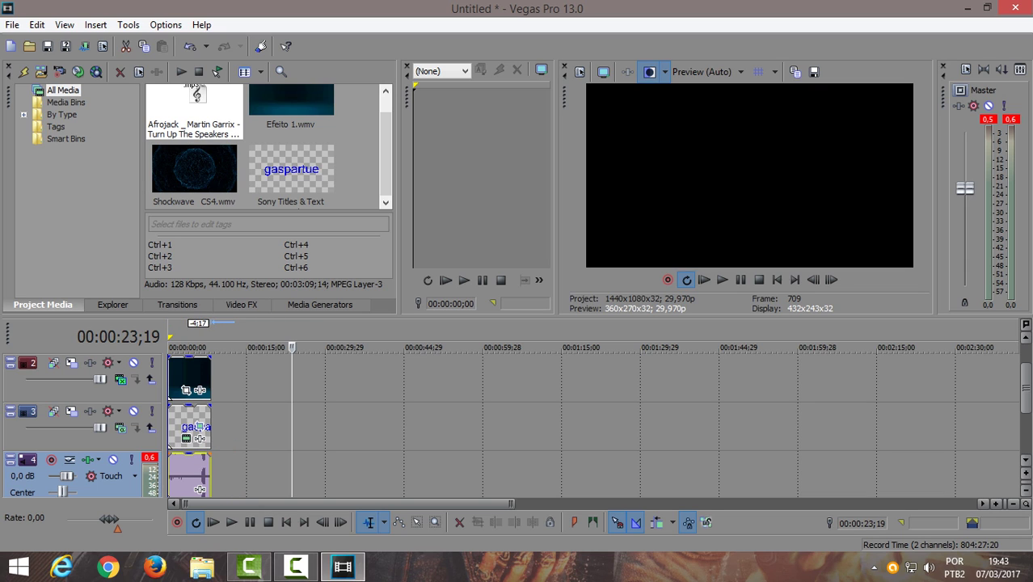
Preview the intro from the start with the new song excerpt and pause at 00:00:09;21
key("ctrl+Home")
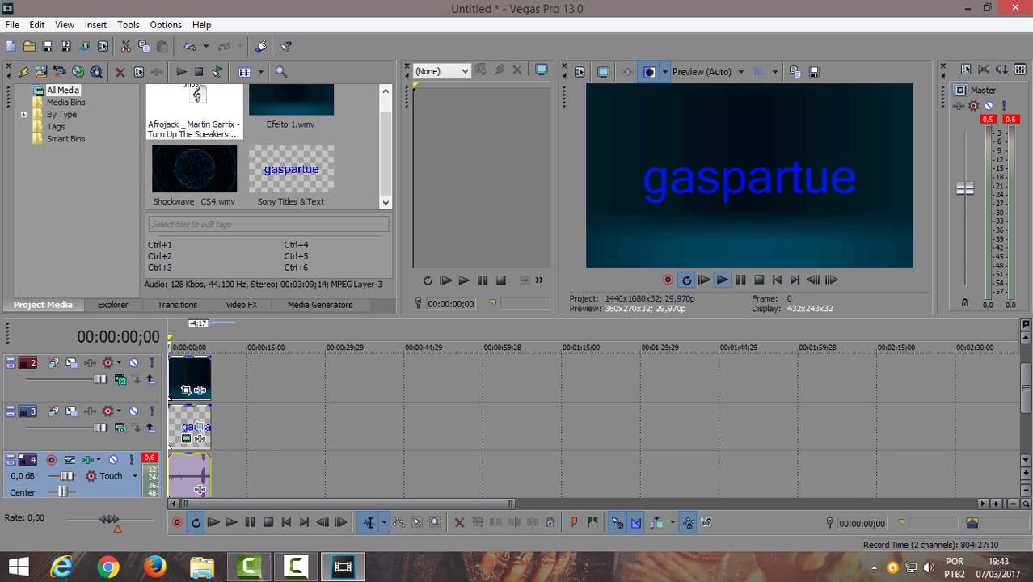
key("space")
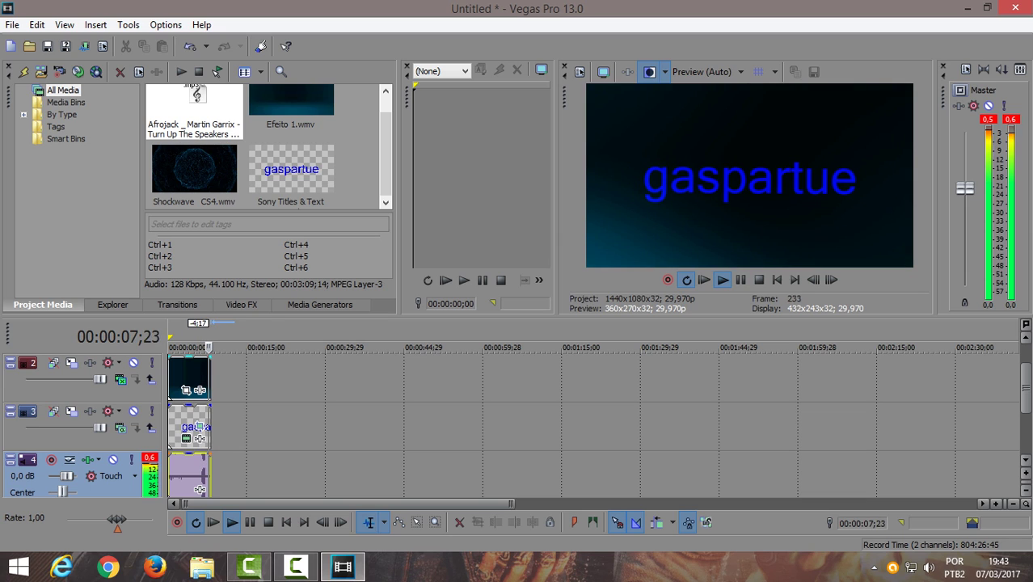
key("Return")
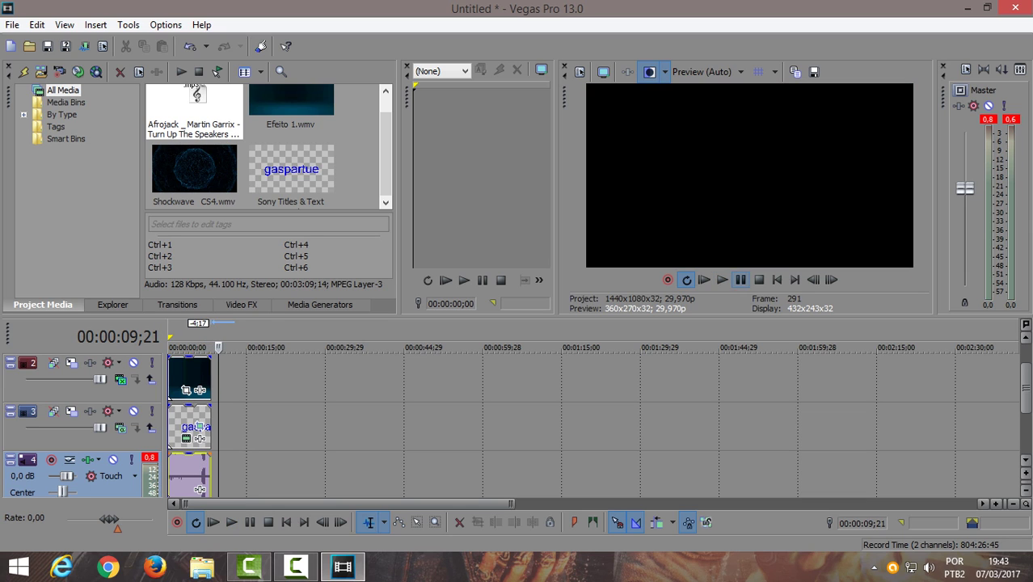
Extend the Shockwave, Efeito 1 and title events by 1:13 so they all end at 00:00:09;21
scroll(593, 420, "up", 2)
key("Down")
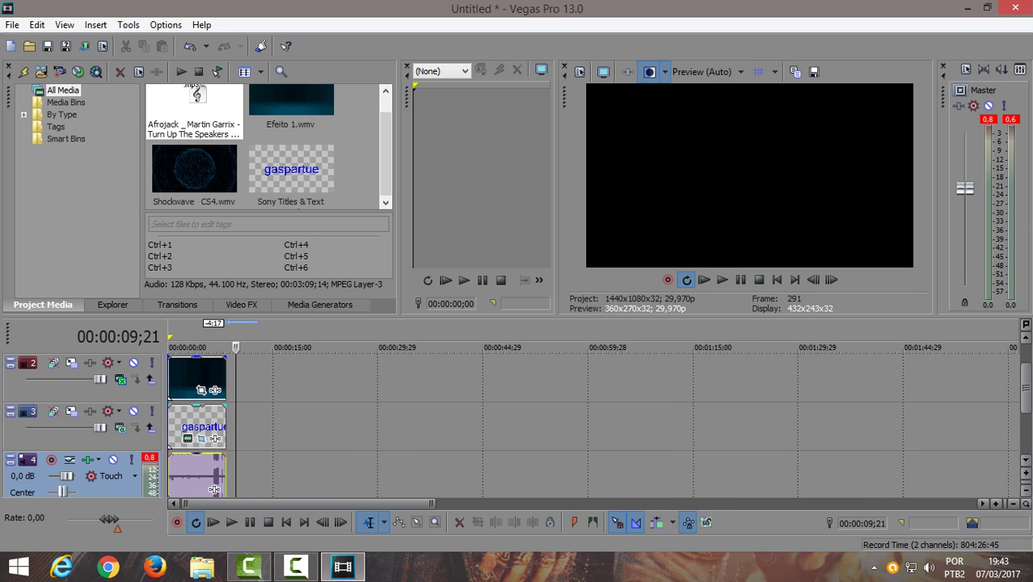
scroll(518, 426, "up", 1)
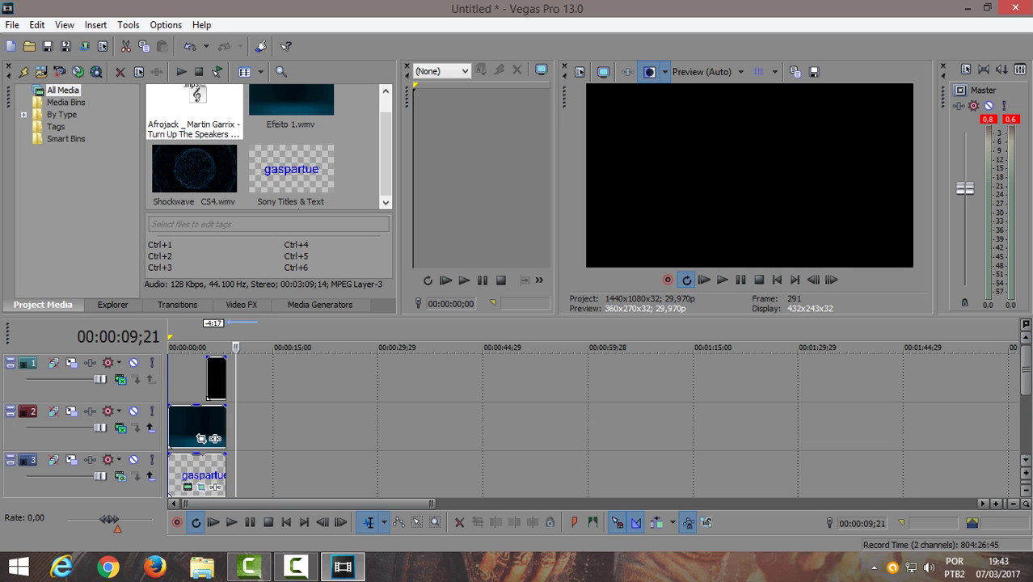
left_click_drag(226, 381, 236, 381)
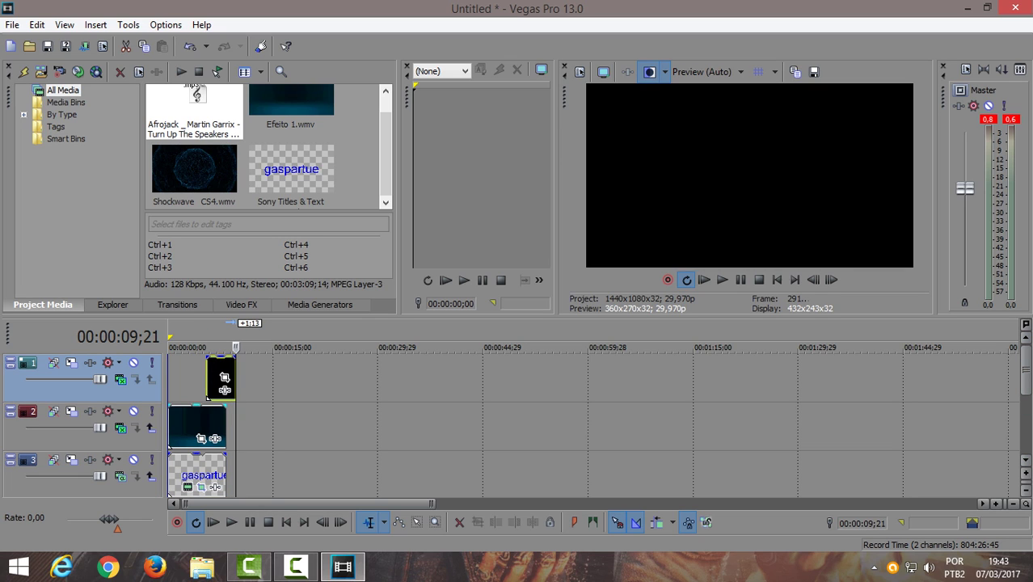
left_click_drag(225, 428, 236, 428)
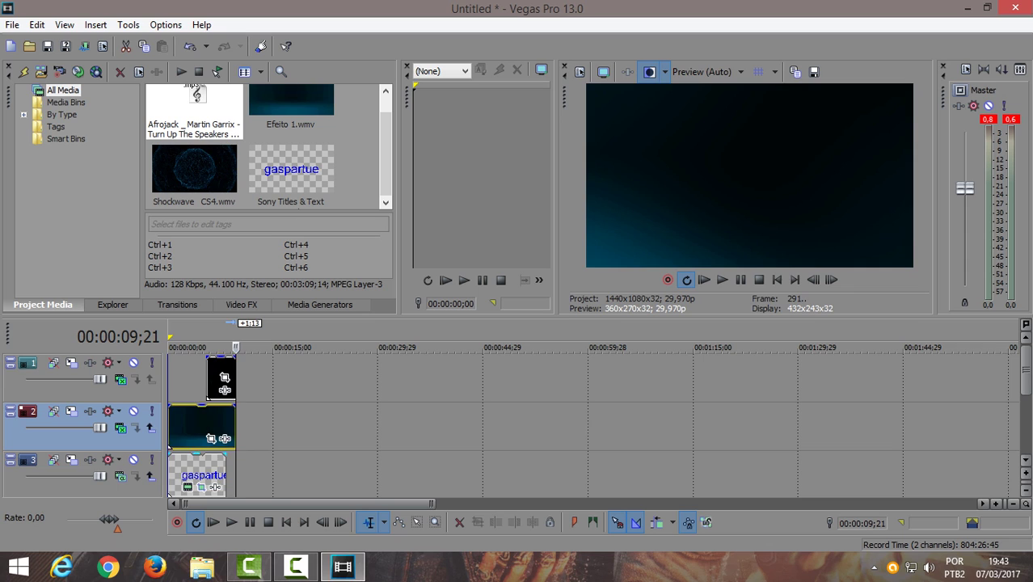
left_click_drag(226, 472, 236, 472)
Extend the audio event to the same end point as the video events and play the intro from the start
scroll(236, 472, "down", 3)
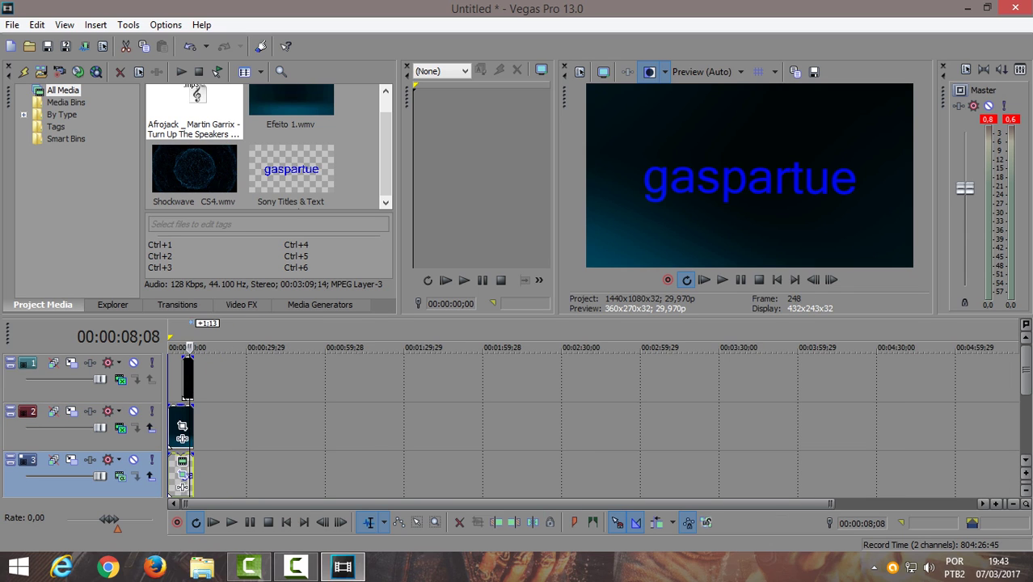
scroll(236, 472, "up", 2)
left_click_drag(1026, 369, 1025, 387)
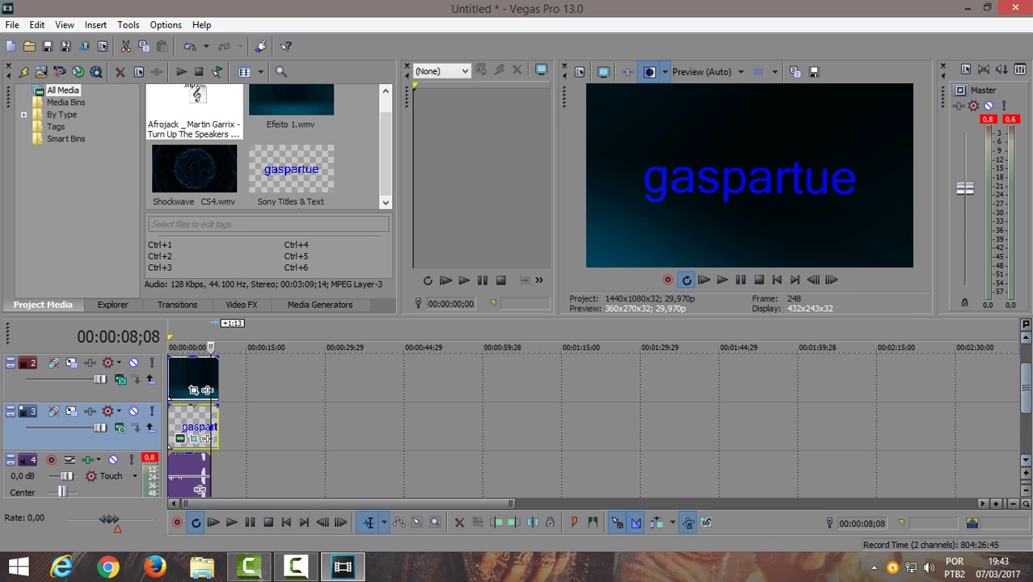
left_click(203, 488)
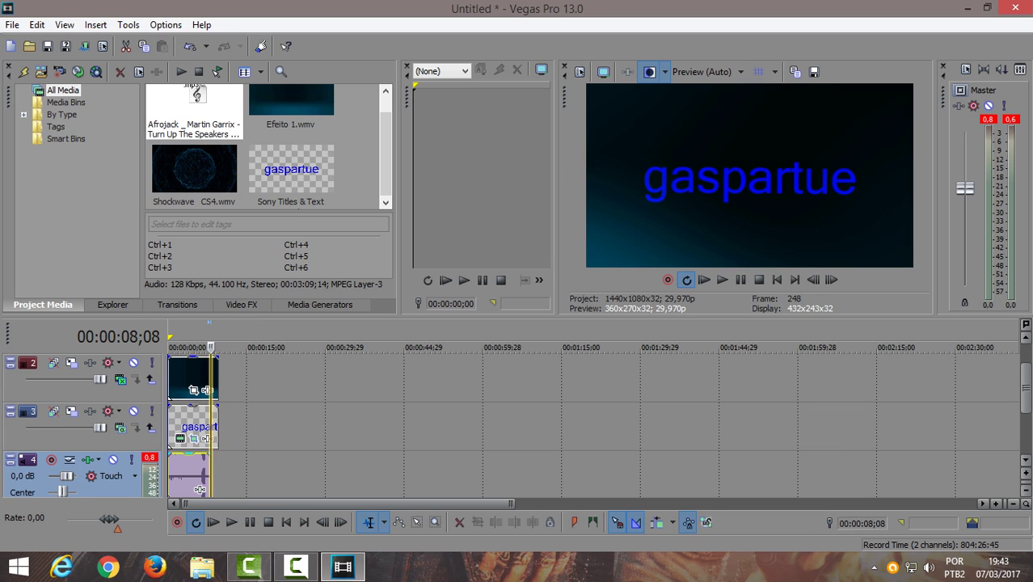
left_click(171, 376)
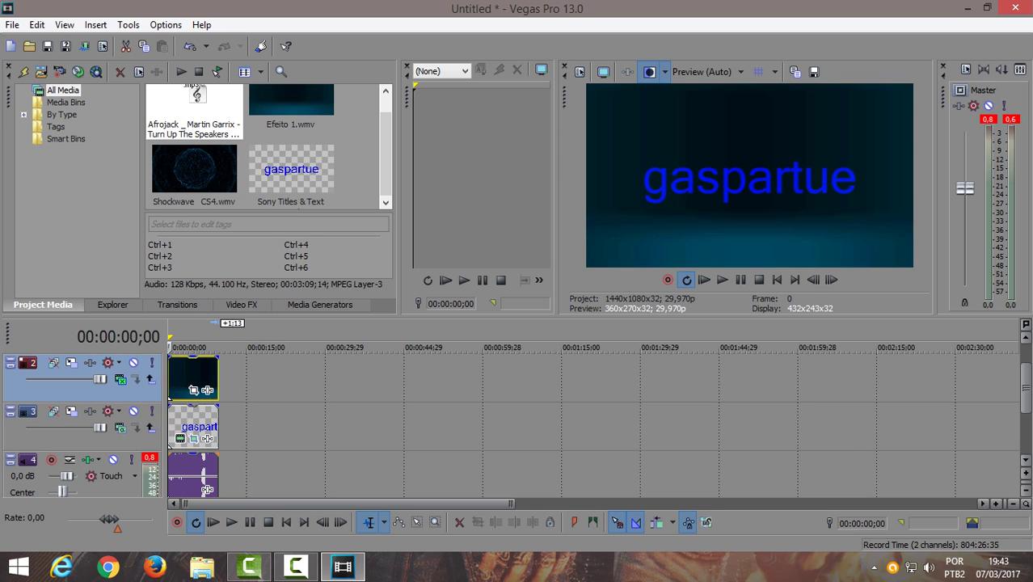
key("space")
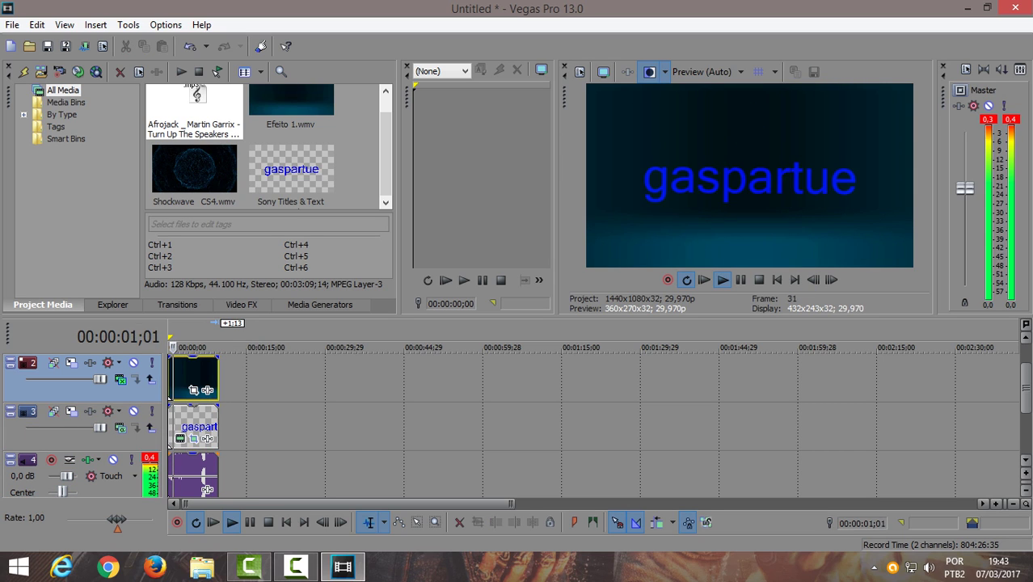